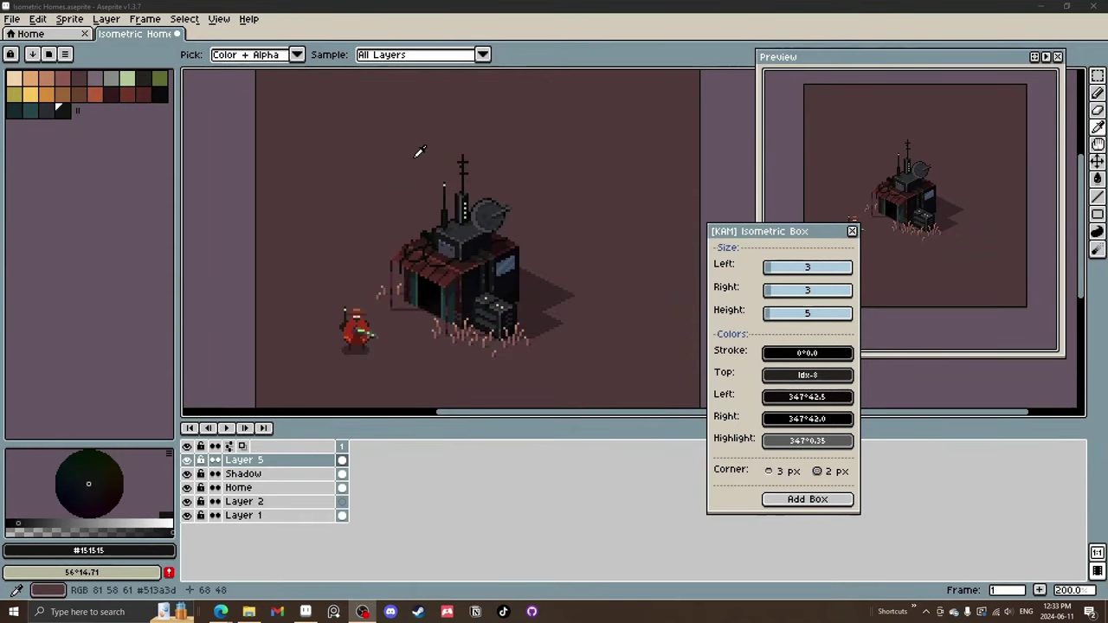
Step: Switch to the browser and look over the Isometric Box Generator page's features, requirements and installation instructions
{"action": "middle_click", "coordinate": [327, 346]}
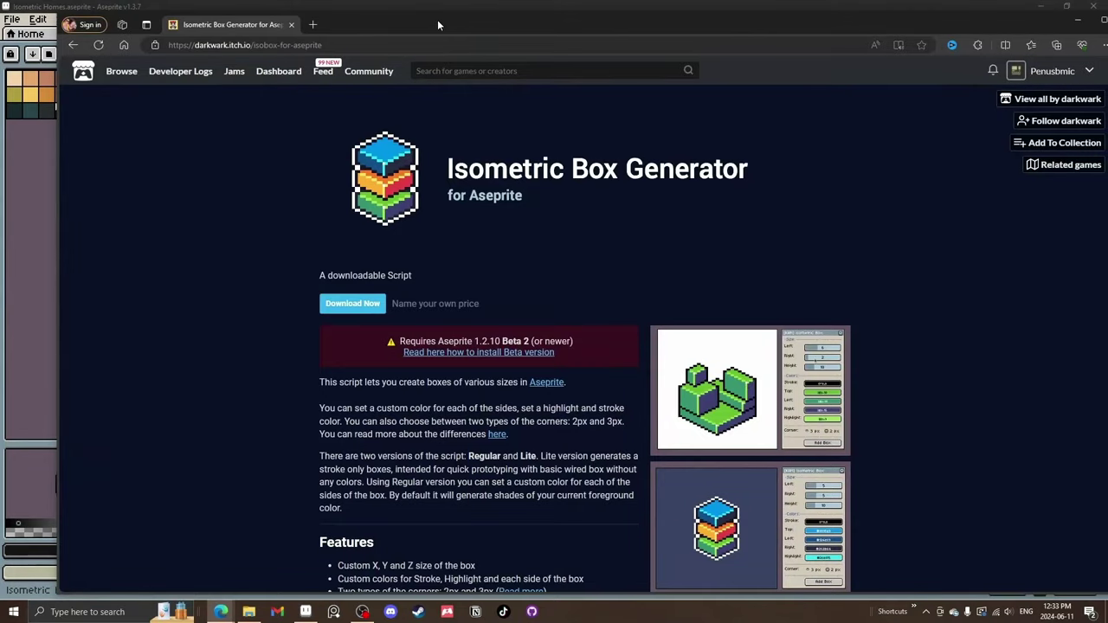
{"action": "double_click", "coordinate": [448, 27]}
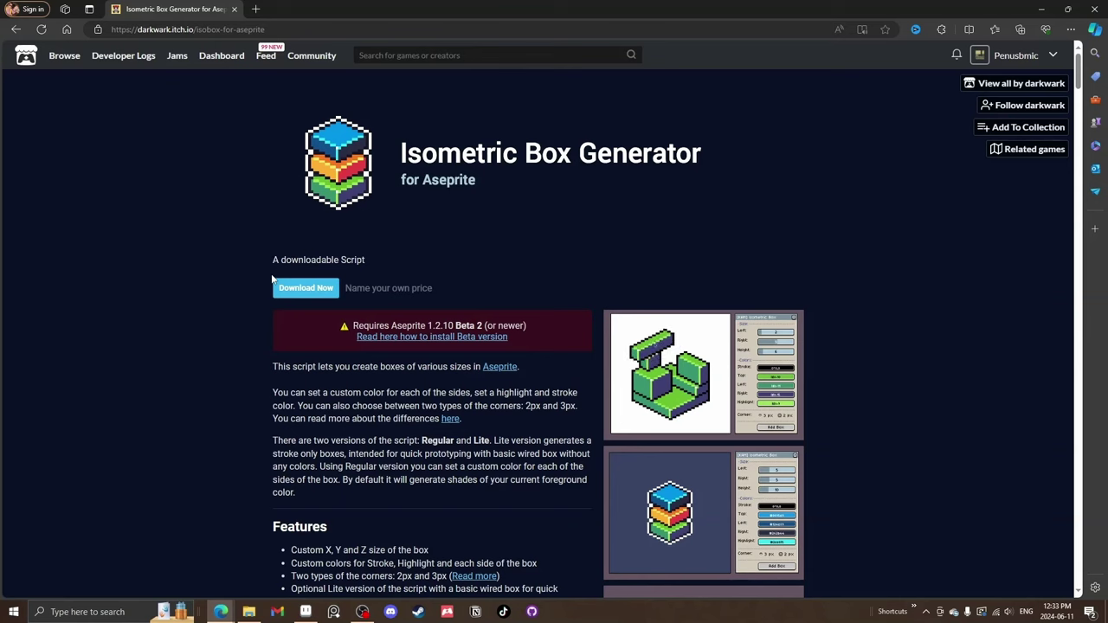
{"action": "scroll", "coordinate": [524, 248], "scroll_direction": "down", "scroll_amount": 4}
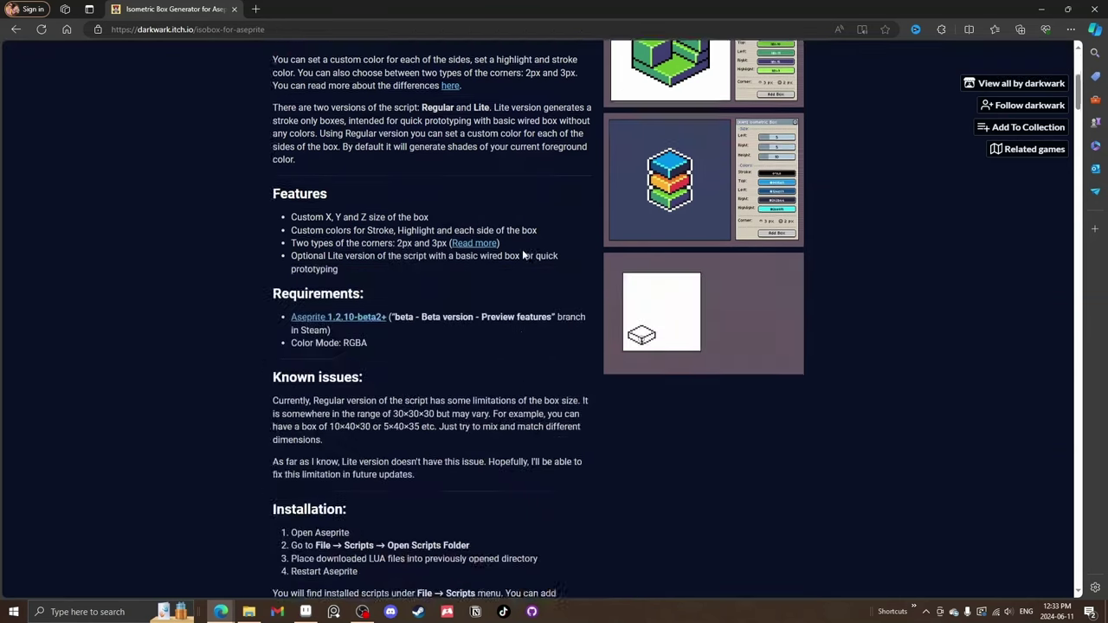
{"action": "scroll", "coordinate": [522, 249], "scroll_direction": "up", "scroll_amount": 4}
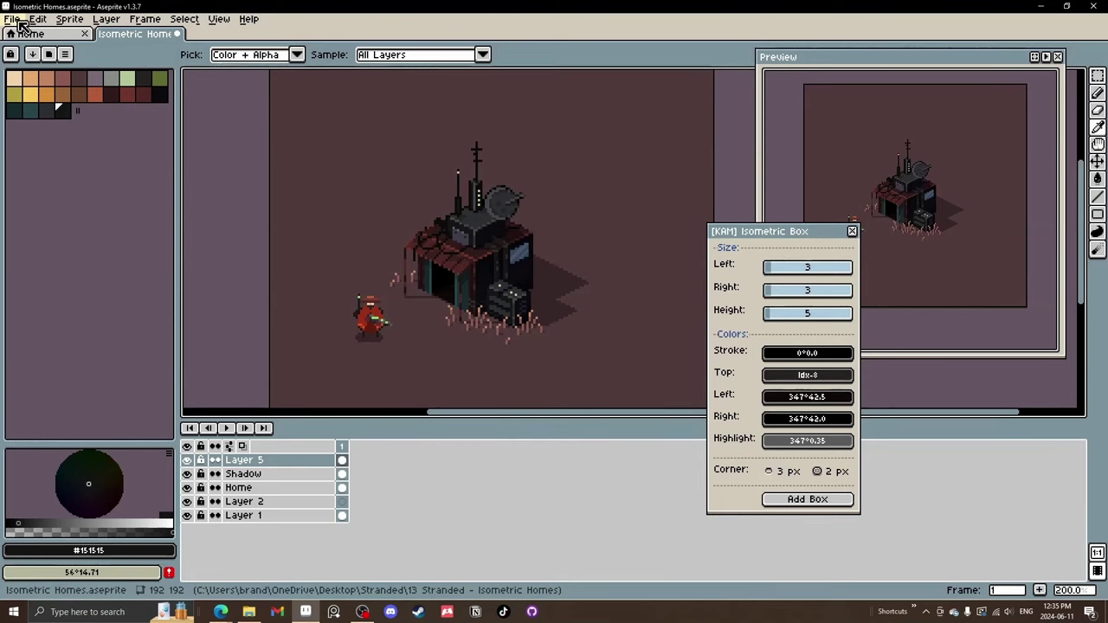
Step: Create a new 192 x 192 px RGBA sprite with a transparent background
{"action": "key", "text": "ctrl+n"}
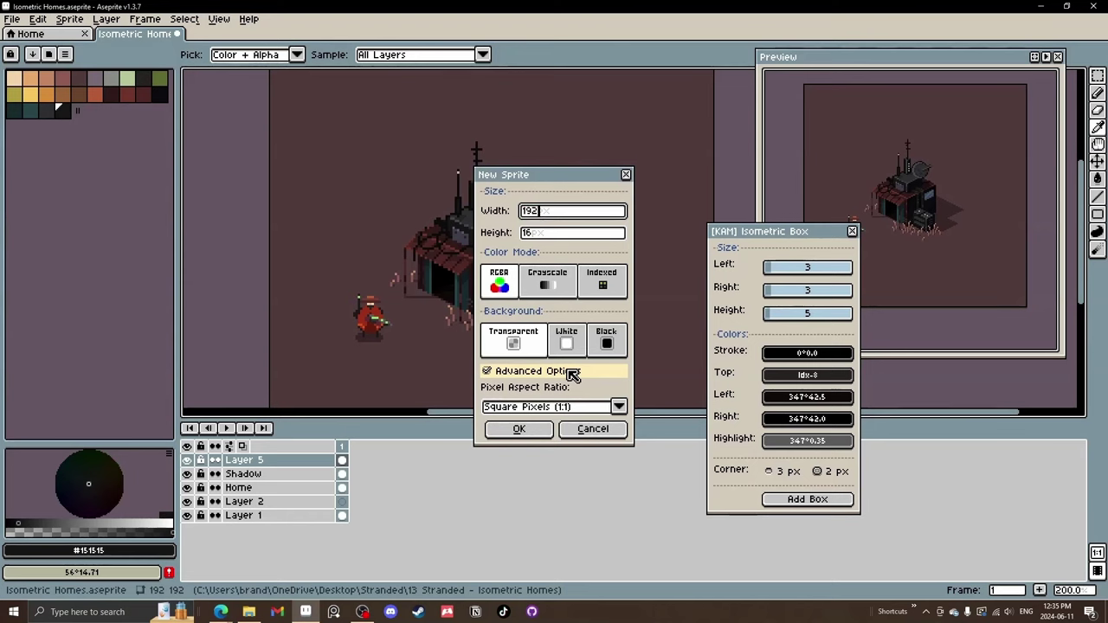
{"action": "key", "text": "Tab"}
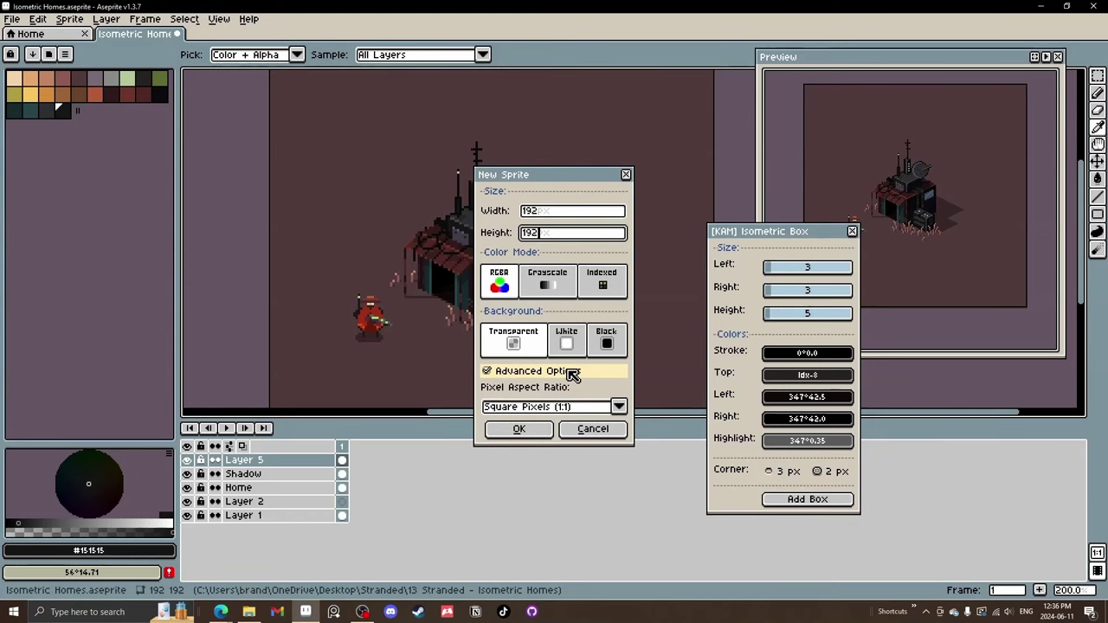
{"action": "key", "text": "Return"}
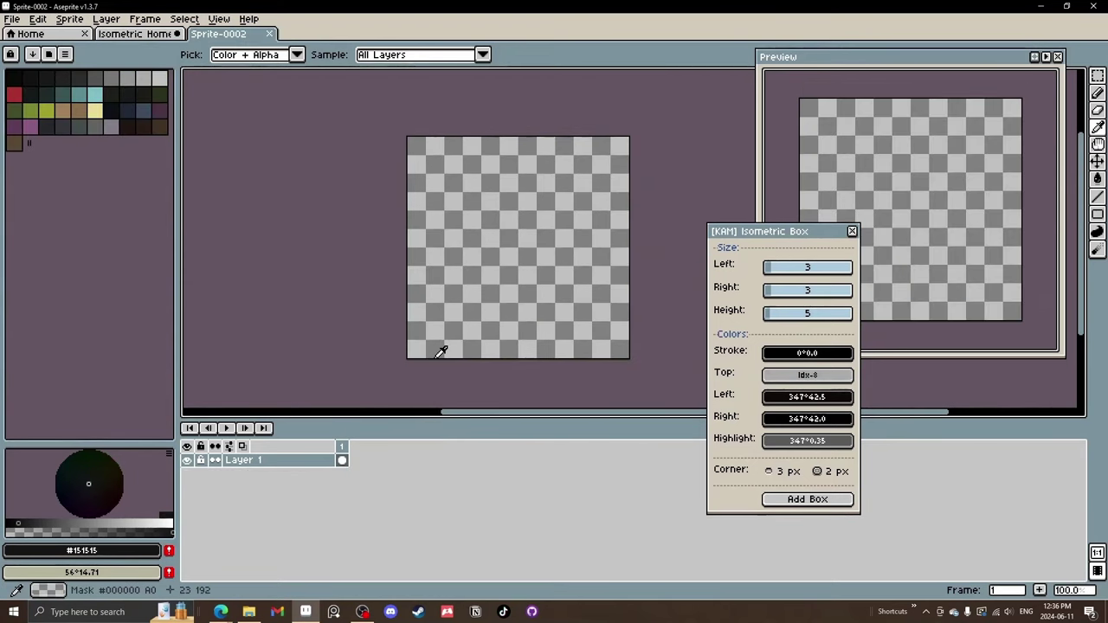
Step: Add six new layers above Layer 1 and enlarge the timeline to show the whole stack
{"action": "key", "text": "shift+n"}
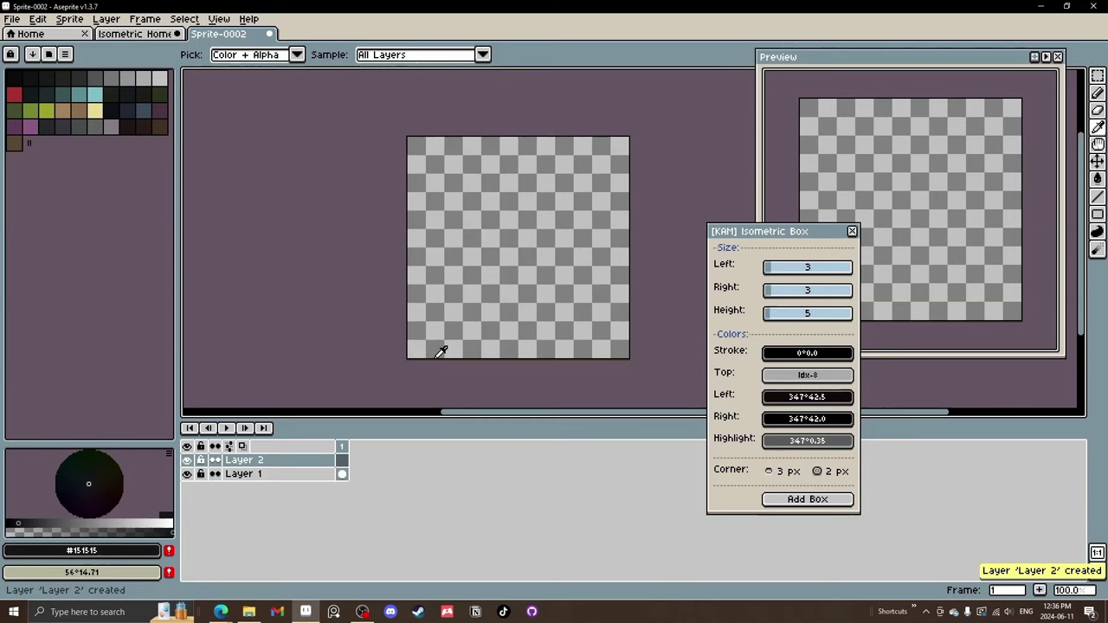
{"action": "key", "text": "shift+n"}
{"action": "key", "text": "shift+n"}
{"action": "key", "text": "shift+n"}
{"action": "key", "text": "shift+n"}
{"action": "key", "text": "shift+n"}
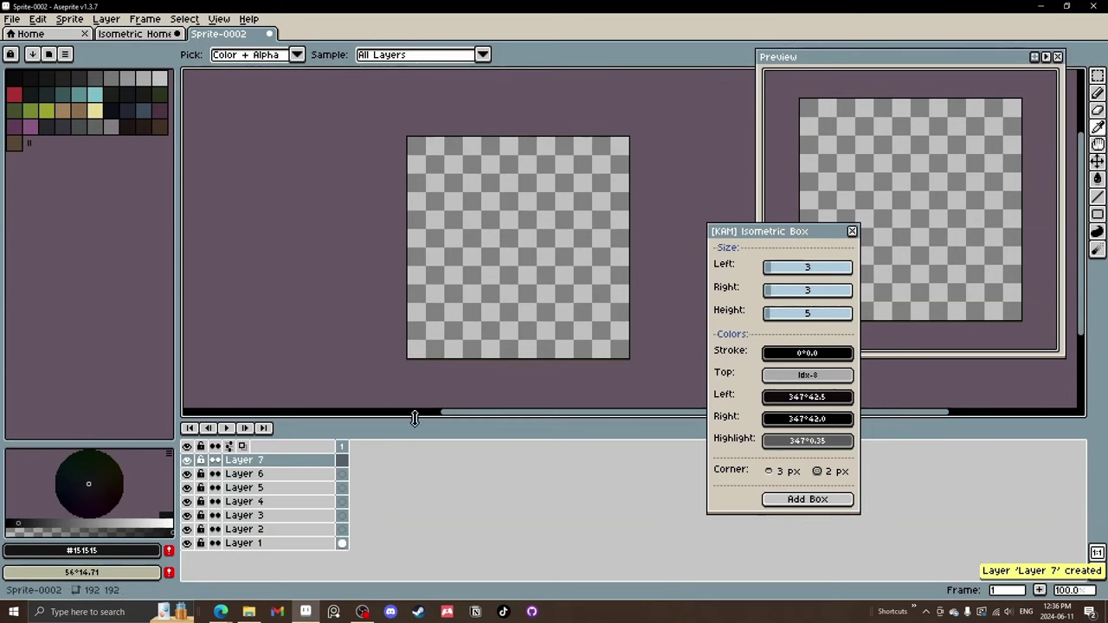
{"action": "left_click_drag", "start_coordinate": [415, 418], "coordinate": [414, 377]}
Step: Target Layer 1's cel and bring the Isometric Homes palette into the new sprite
{"action": "left_click", "coordinate": [342, 503]}
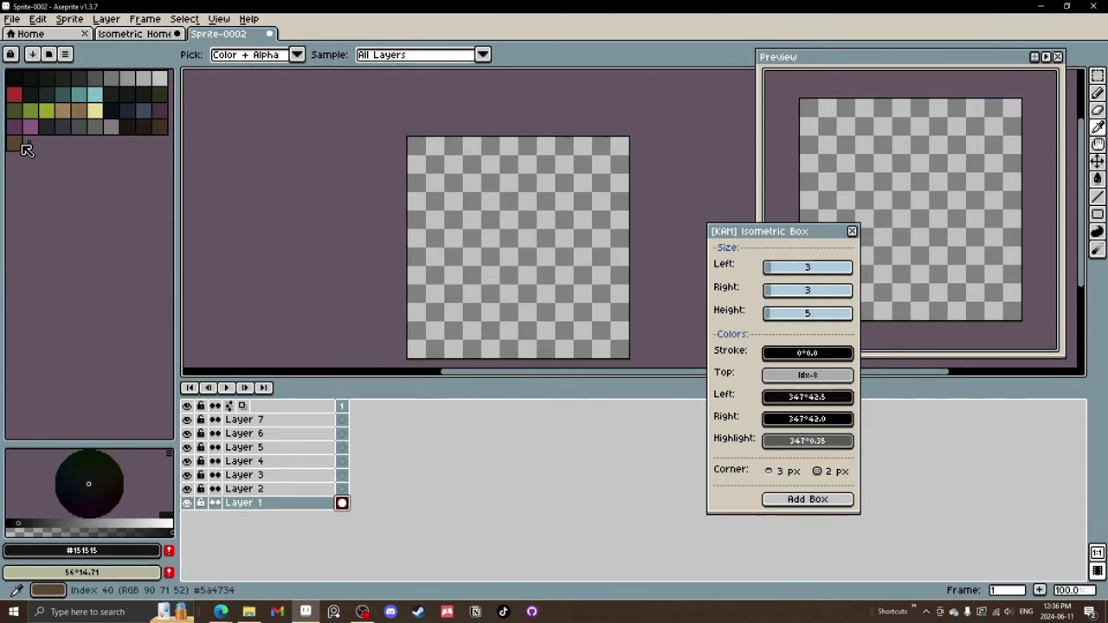
{"action": "key", "text": "ctrl+shift+Tab"}
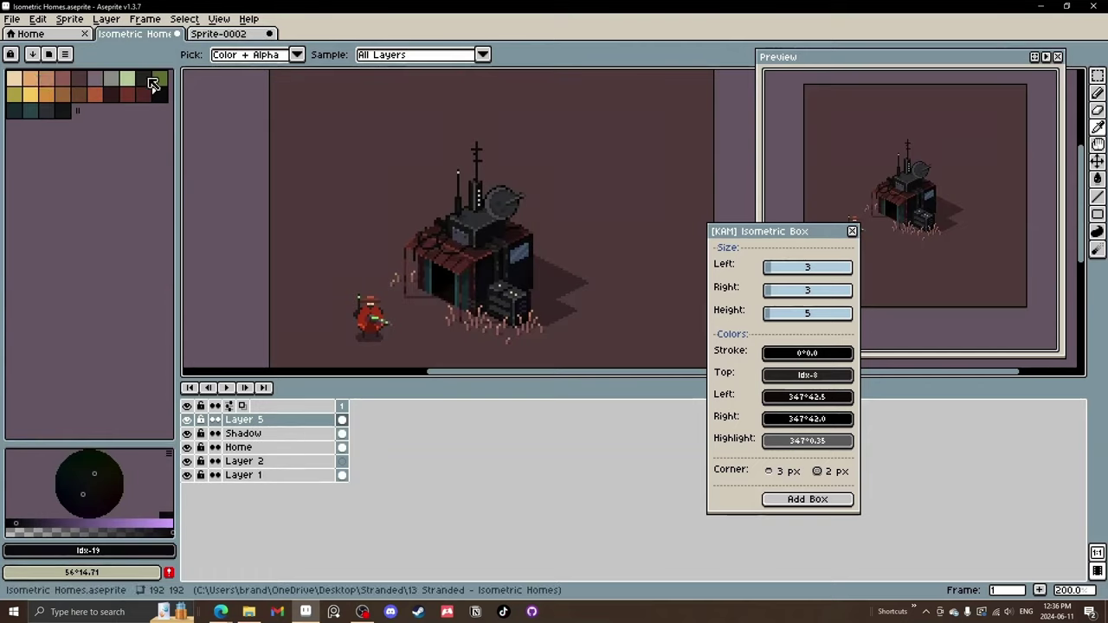
{"action": "left_click", "coordinate": [58, 110]}
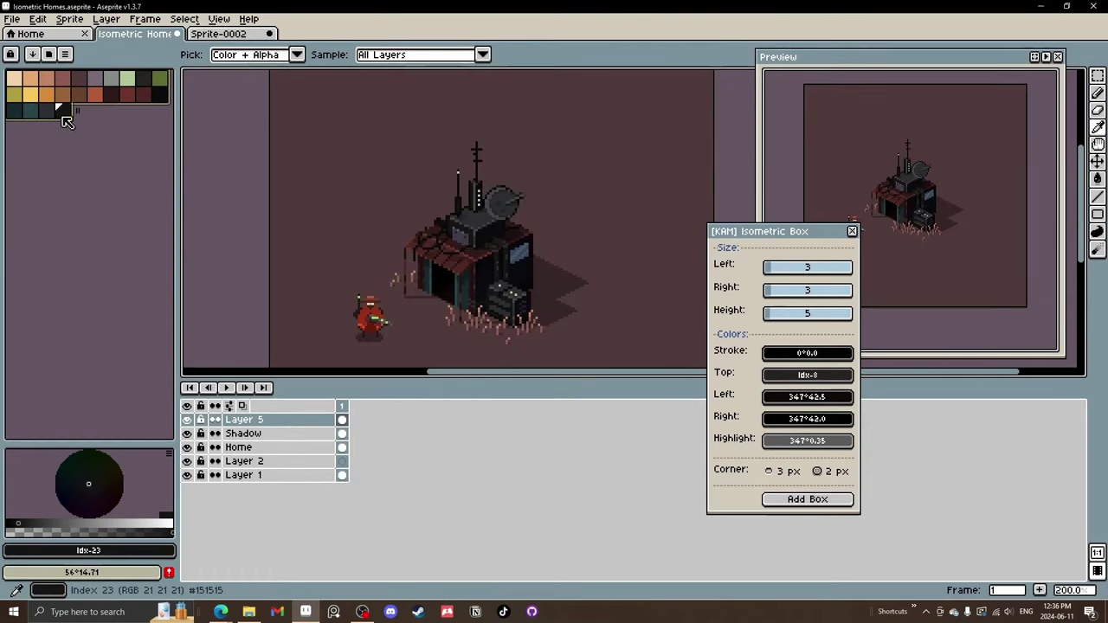
{"action": "key", "text": "ctrl+Tab"}
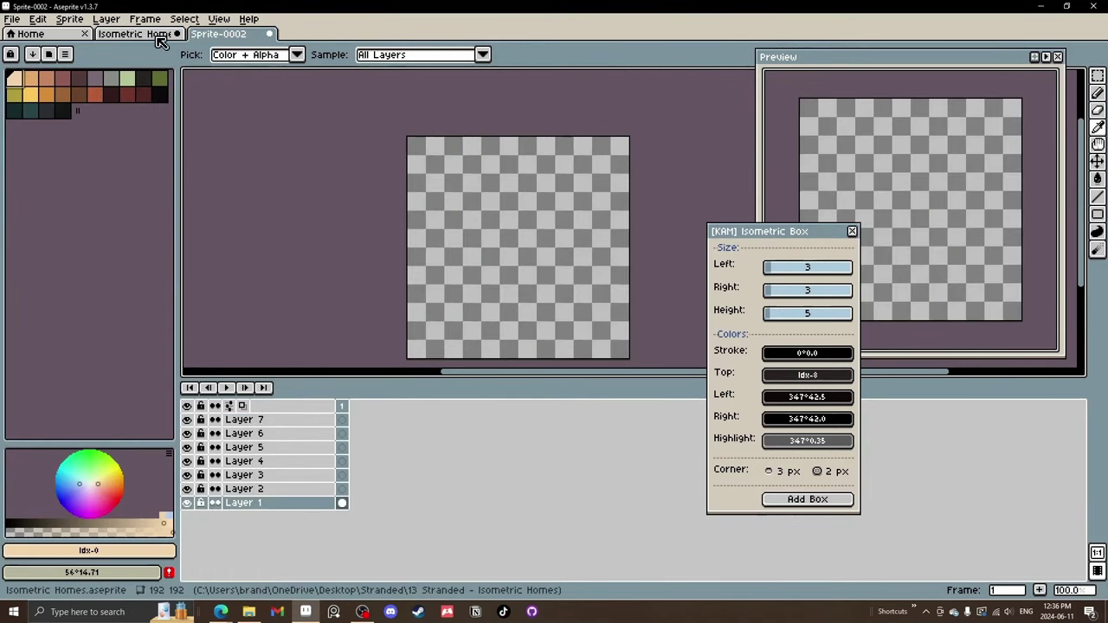
Step: Fill Layer 1 with the muted red palette colour Idx-3
{"action": "left_click", "coordinate": [61, 79]}
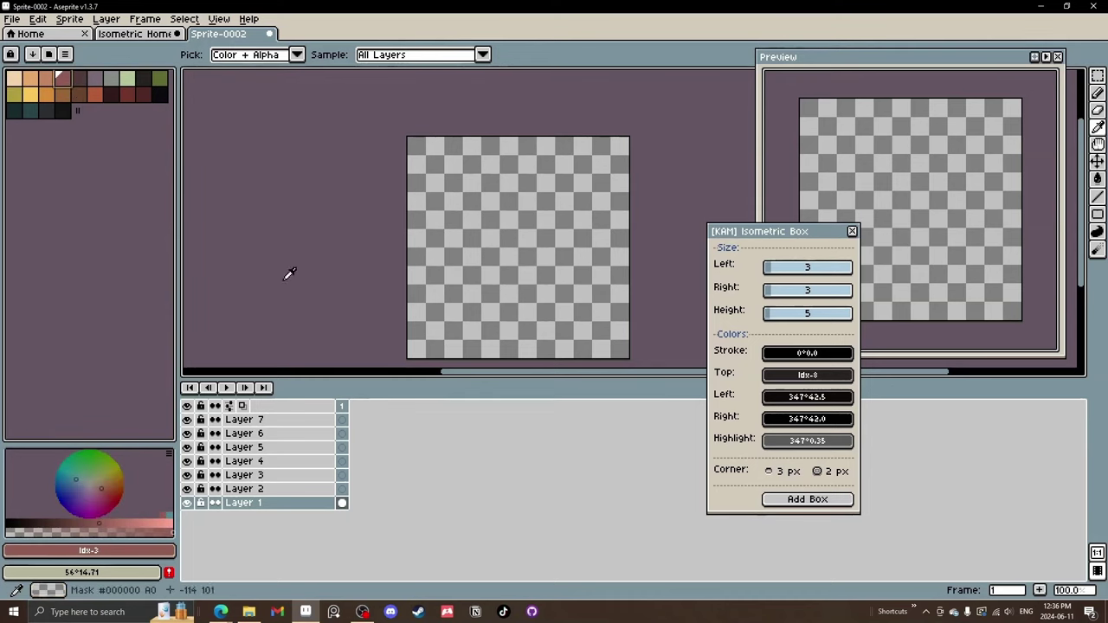
{"action": "key", "text": "g"}
{"action": "left_click", "coordinate": [514, 292]}
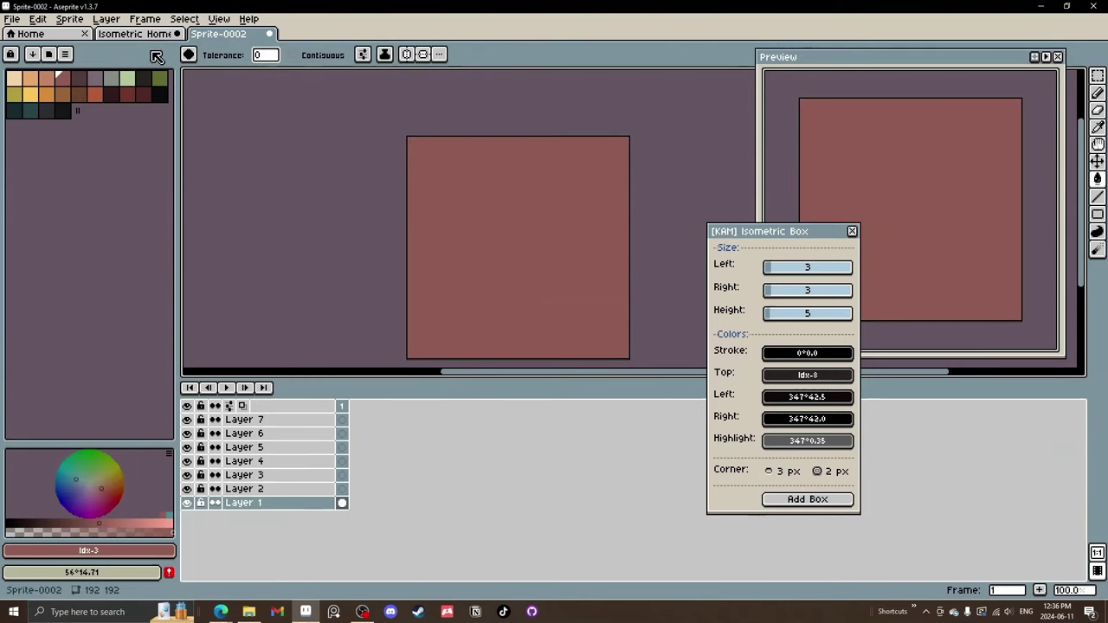
Step: Sample the dark brown background colour #513a3d from the Isometric Homes sprite and fill the new sprite's Layer 1 with it
{"action": "left_click", "coordinate": [149, 36]}
{"action": "key", "text": "i"}
{"action": "left_click", "coordinate": [303, 107]}
{"action": "left_click", "coordinate": [218, 37]}
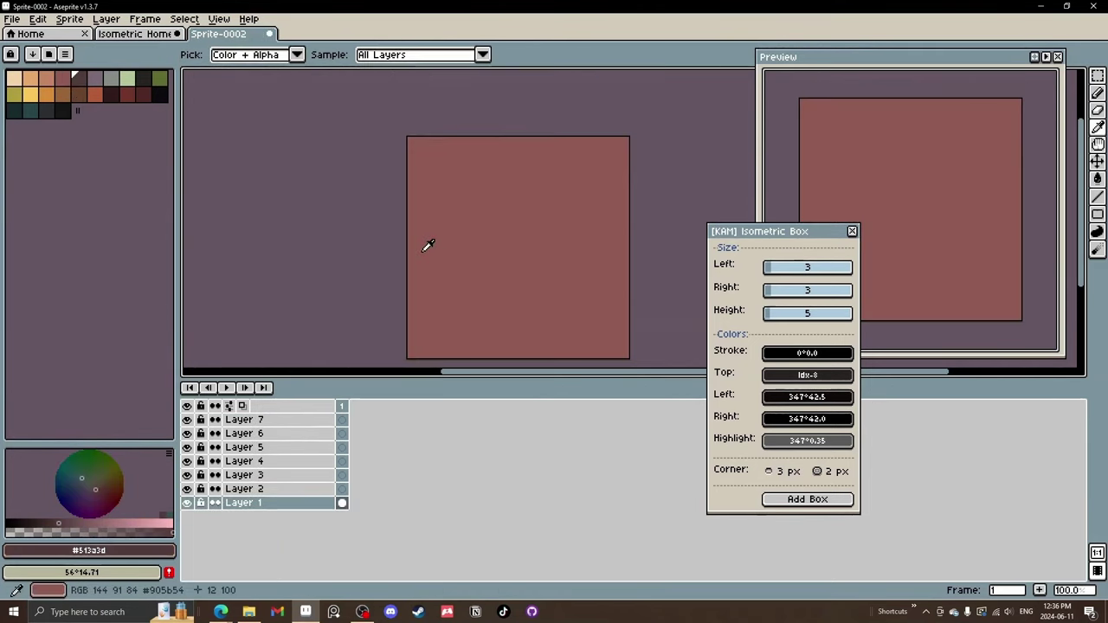
{"action": "key", "text": "g"}
{"action": "left_click", "coordinate": [428, 246]}
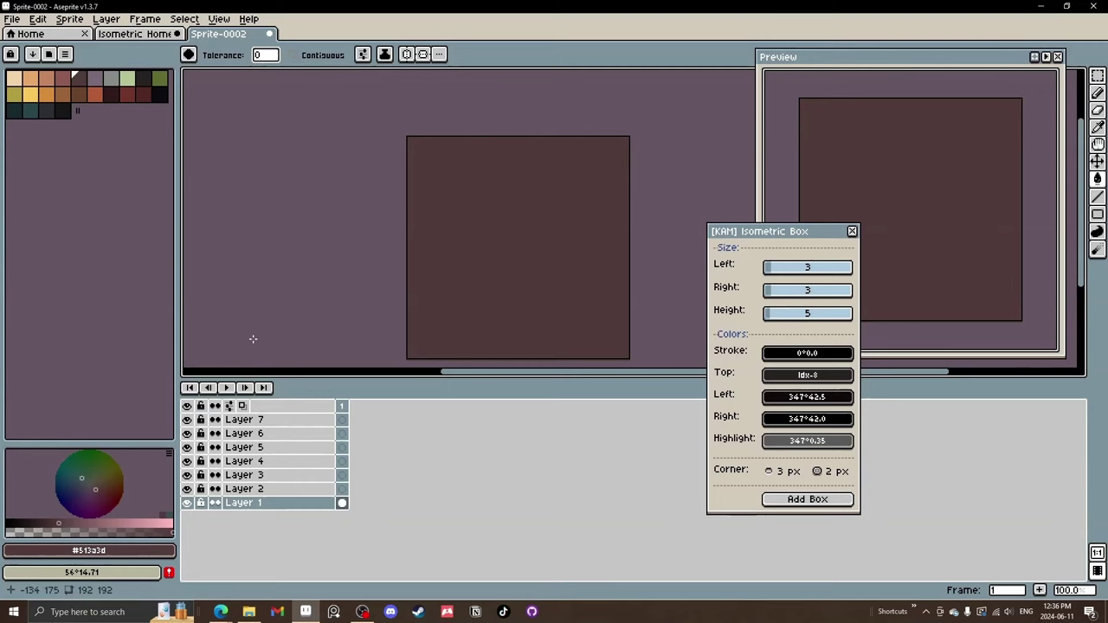
Step: Rename Layer 1 as Ground
{"action": "double_click", "coordinate": [256, 507]}
{"action": "type", "text": "Ground"}
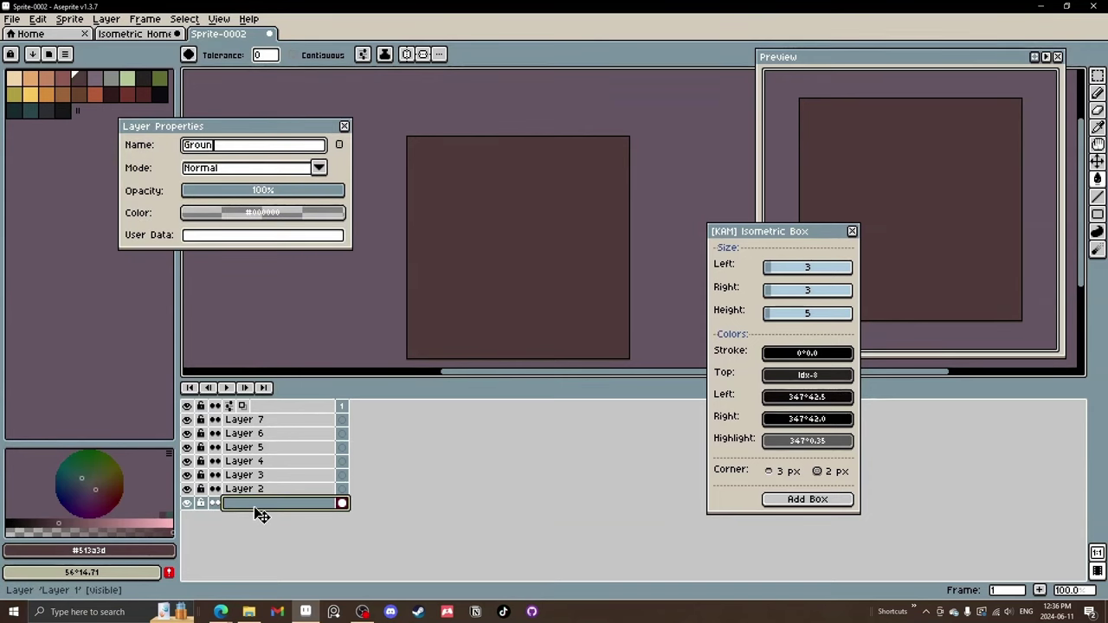
{"action": "key", "text": "Return"}
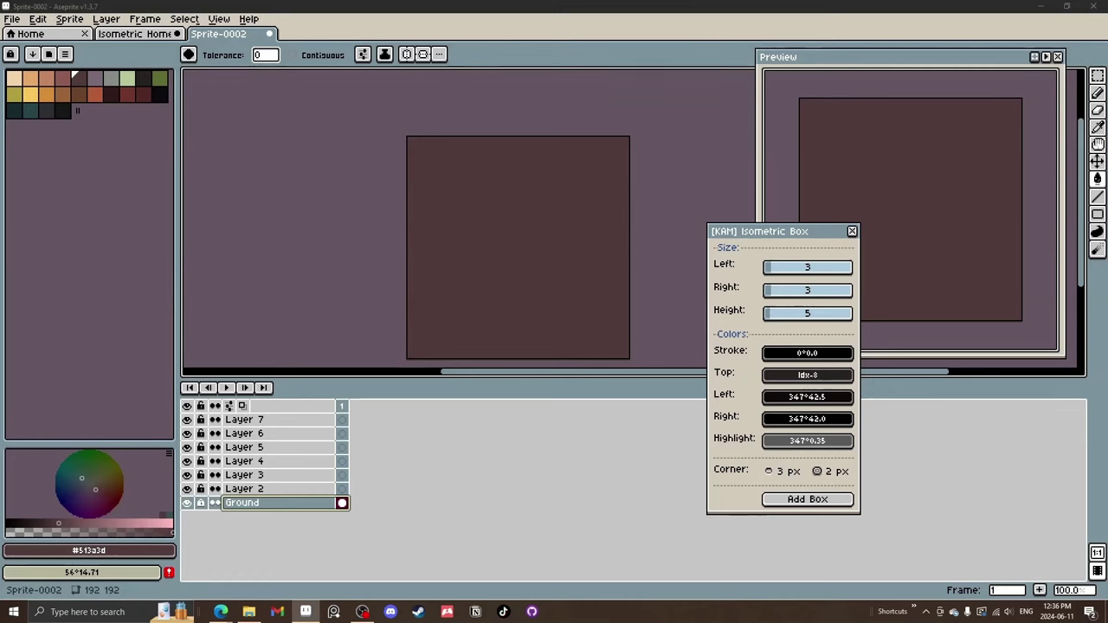
Step: Target Layer 5, close and rerun the [KAM] Isometric Box script, and place its dialog beside the canvas
{"action": "left_click", "coordinate": [343, 447]}
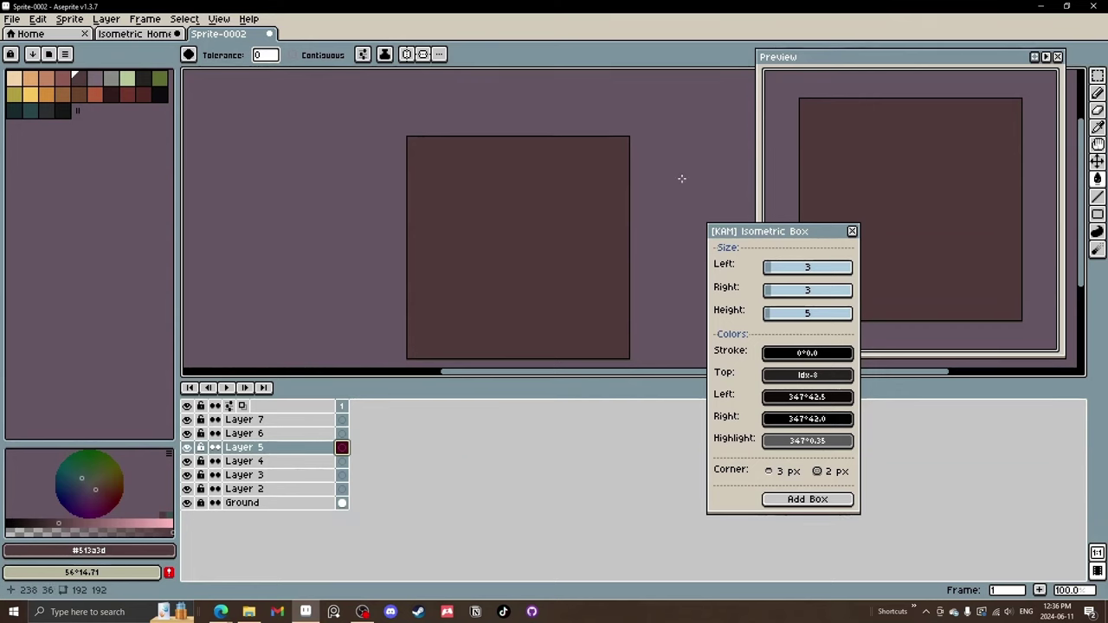
{"action": "left_click_drag", "start_coordinate": [832, 241], "coordinate": [793, 182]}
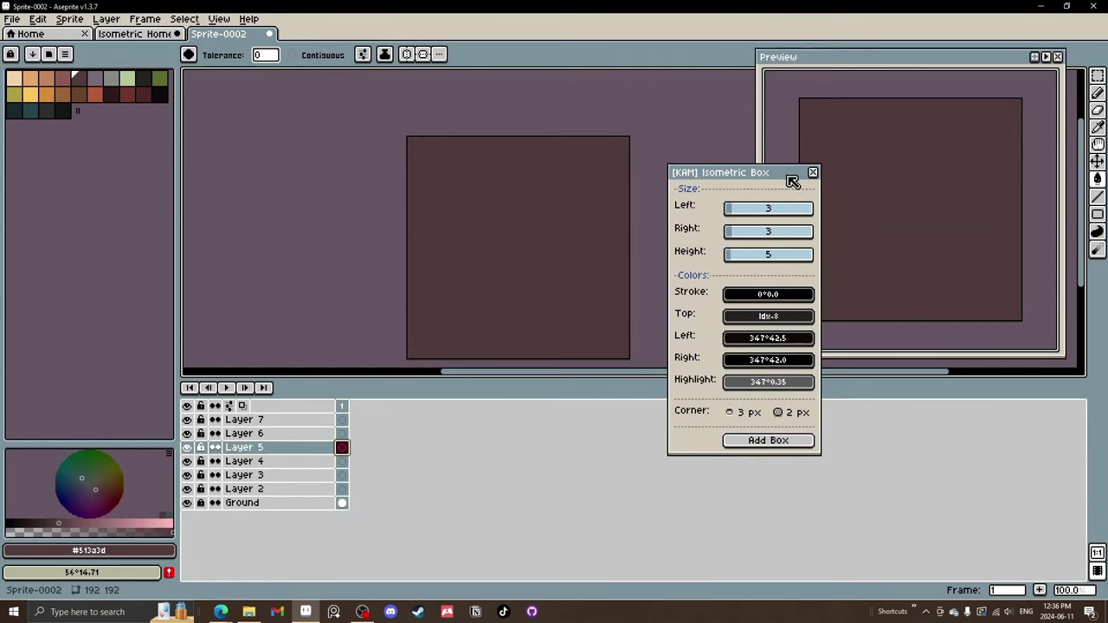
{"action": "left_click", "coordinate": [812, 175]}
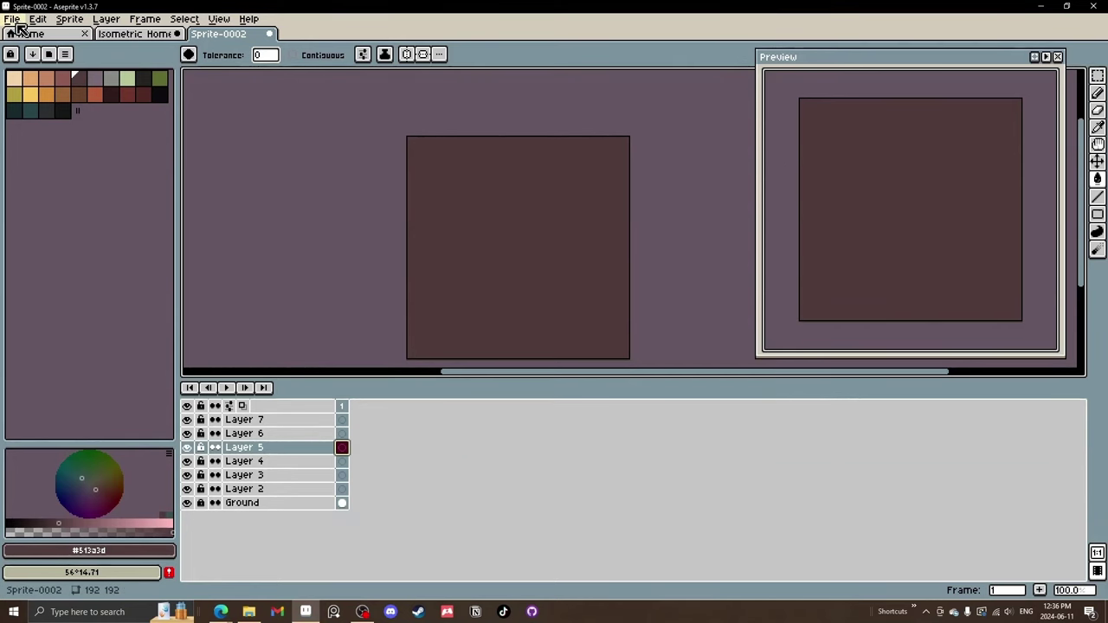
{"action": "left_click", "coordinate": [19, 19]}
{"action": "mouse_move", "coordinate": [59, 178]}
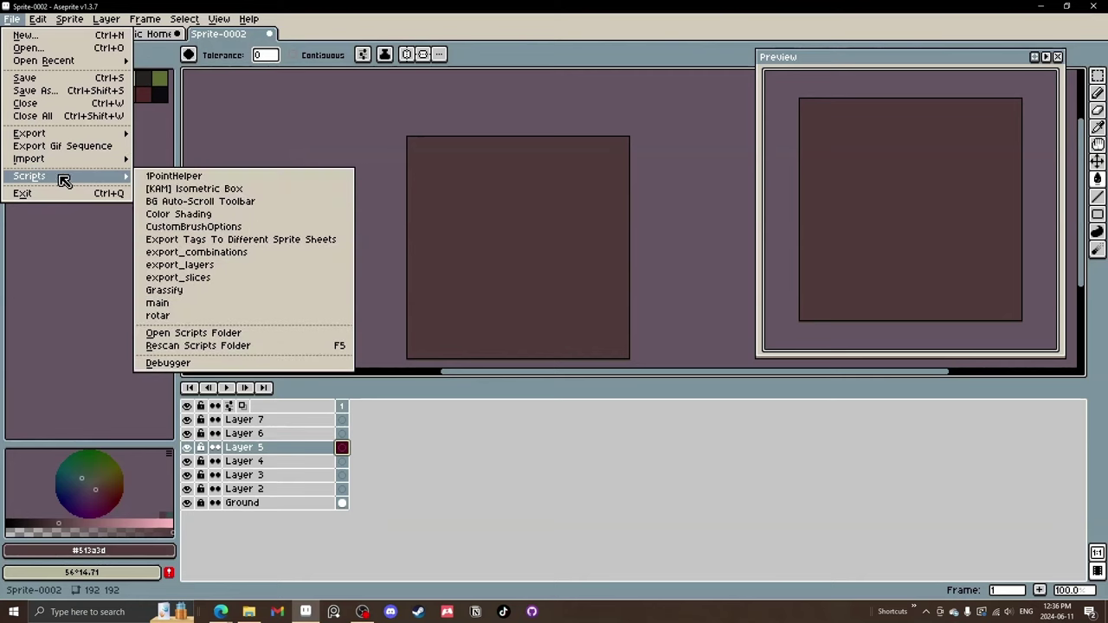
{"action": "left_click", "coordinate": [206, 189]}
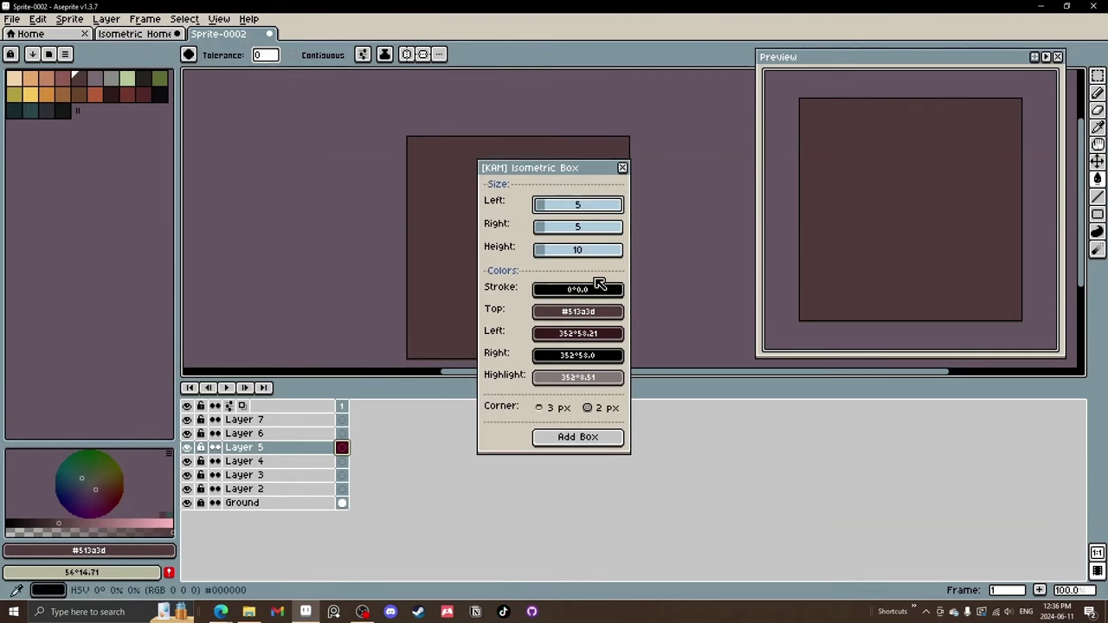
{"action": "left_click_drag", "start_coordinate": [569, 175], "coordinate": [834, 224]}
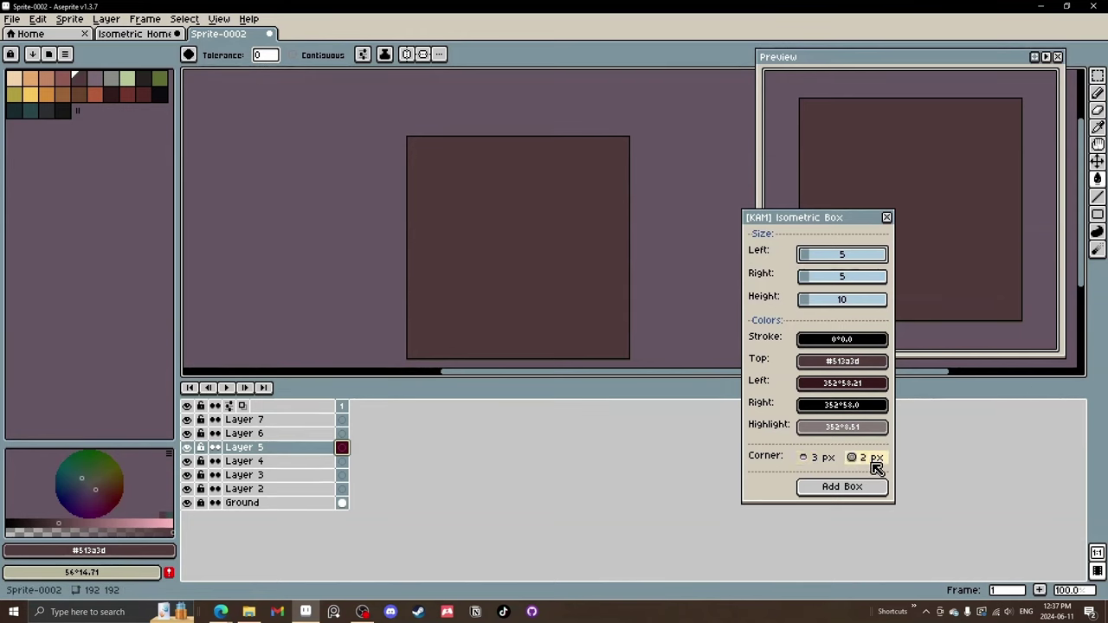
Step: Hide the Ground layer and add an isometric box with left 5, right 5, height 10 and 2 px corners
{"action": "left_click", "coordinate": [187, 504]}
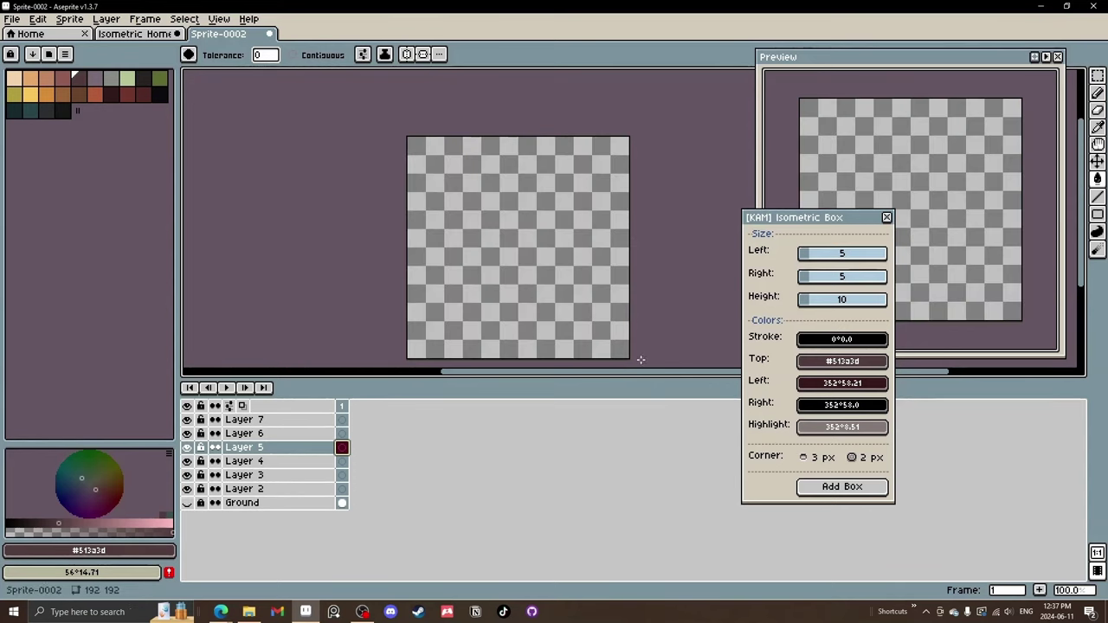
{"action": "left_click", "coordinate": [852, 490]}
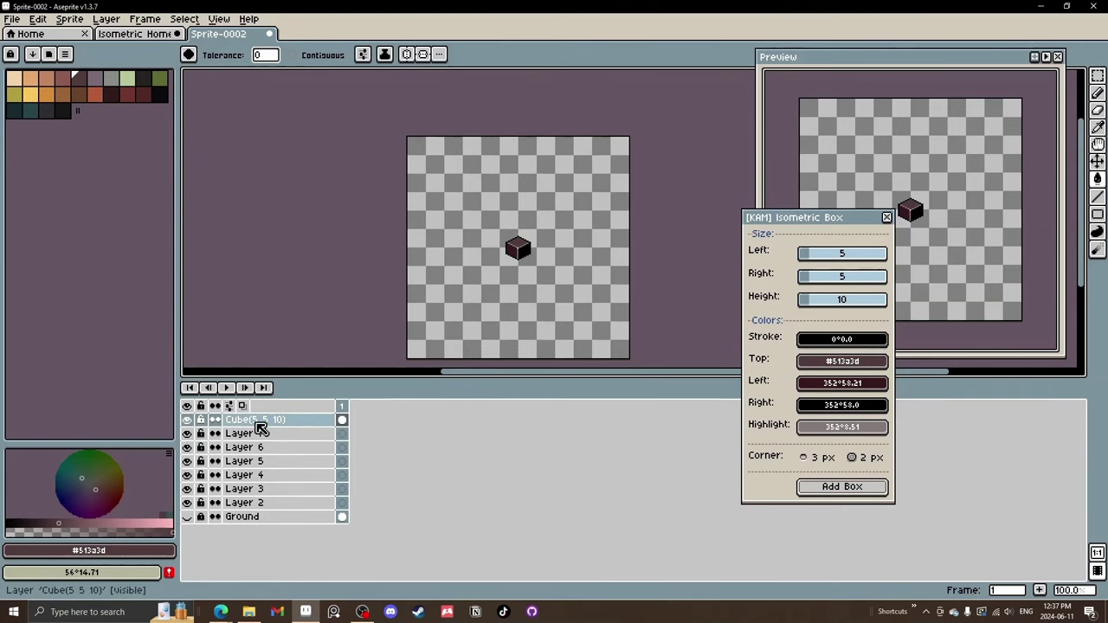
{"action": "scroll", "coordinate": [516, 267], "scroll_direction": "up", "scroll_amount": 2}
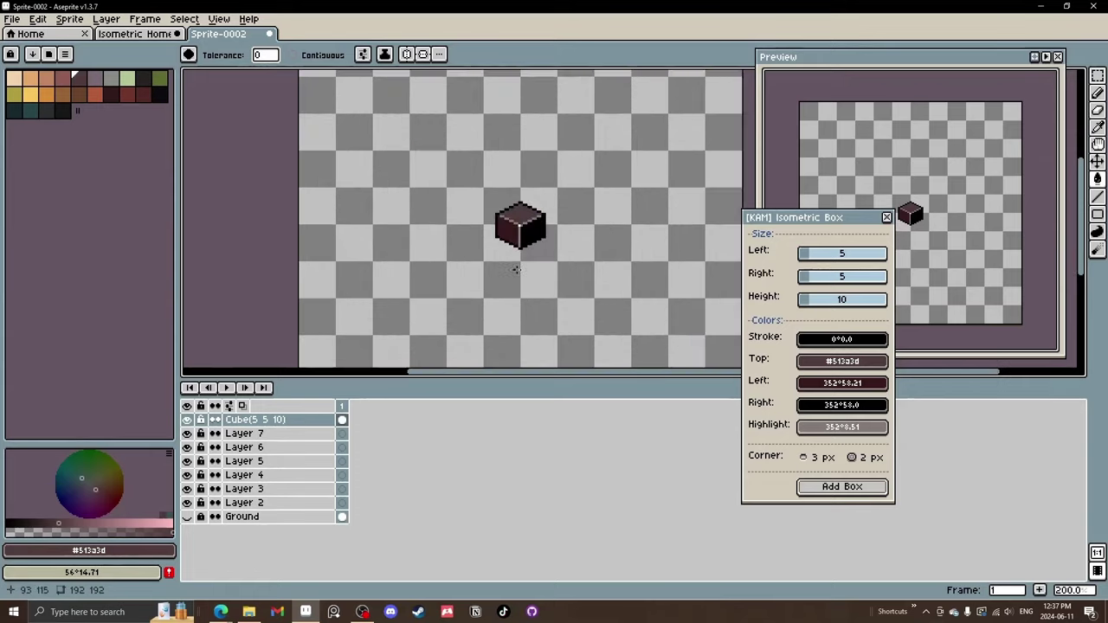
Step: Marquee-select the generated cube, move it slightly down and to the left, and deselect it
{"action": "left_click_drag", "start_coordinate": [519, 269], "coordinate": [488, 291]}
{"action": "key", "text": "m"}
{"action": "left_click_drag", "start_coordinate": [409, 105], "coordinate": [636, 323]}
{"action": "left_click_drag", "start_coordinate": [604, 261], "coordinate": [564, 299]}
{"action": "key", "text": "ctrl+d"}
{"action": "scroll", "coordinate": [522, 227], "scroll_direction": "down", "scroll_amount": 1}
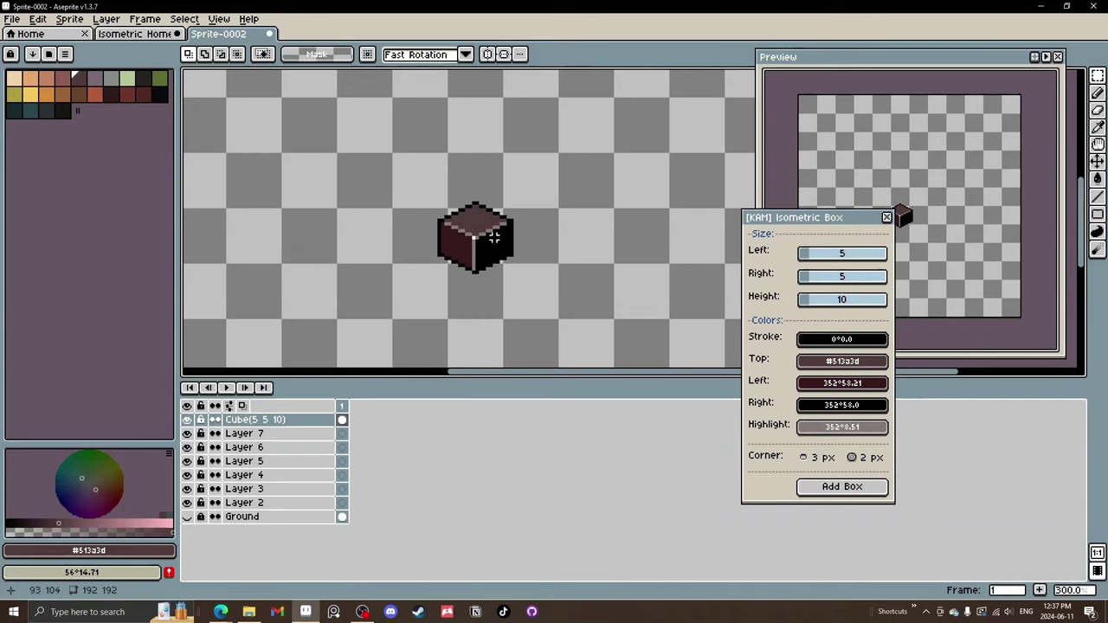
Step: Draw a 16 x 16 px marquee beside the cube and a 33 x 29 px one around it, clearing each
{"action": "scroll", "coordinate": [493, 237], "scroll_direction": "up", "scroll_amount": 1}
{"action": "left_click_drag", "start_coordinate": [628, 242], "coordinate": [633, 247]}
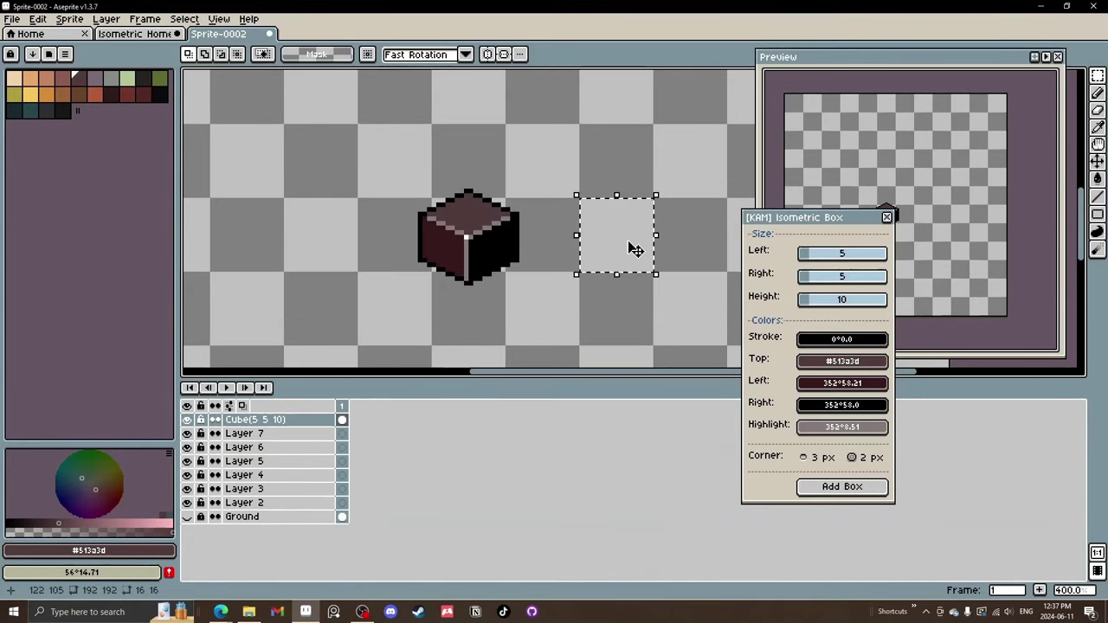
{"action": "key", "text": "ctrl+d"}
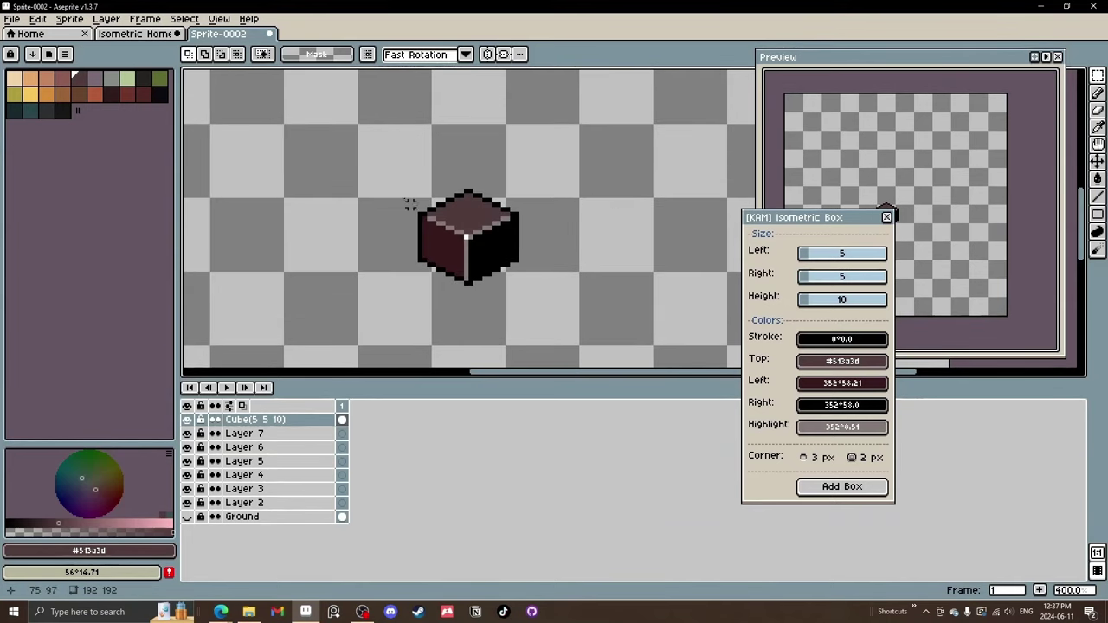
{"action": "left_click_drag", "start_coordinate": [393, 169], "coordinate": [547, 305]}
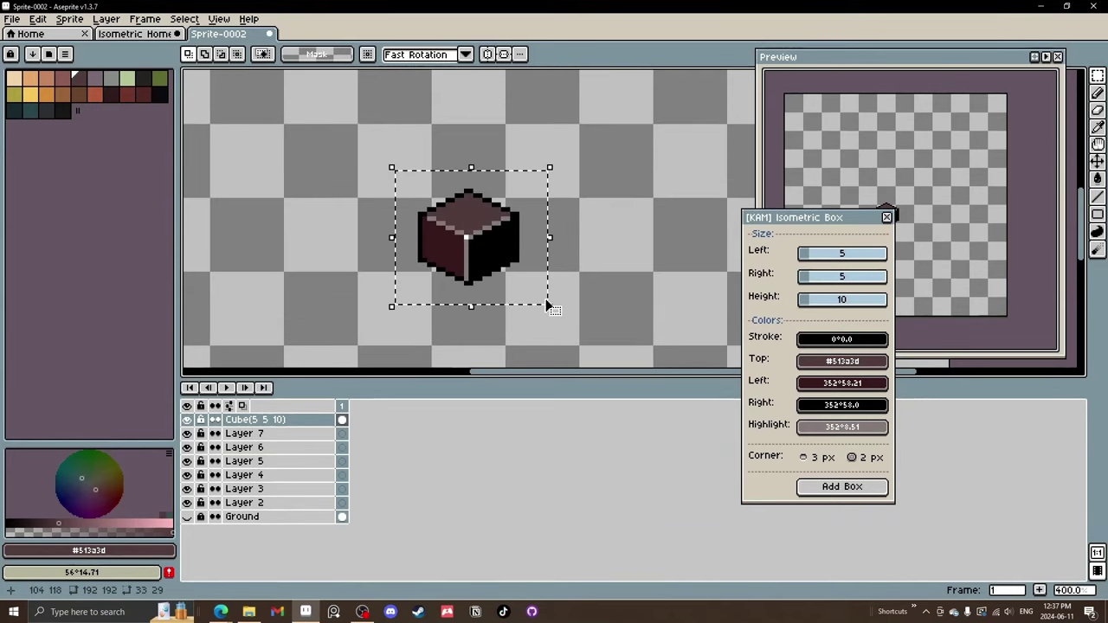
{"action": "left_click", "coordinate": [341, 361]}
Step: Undo the recent edits back through the creation of the cube layer
{"action": "key", "text": "ctrl+z"}
{"action": "left_click", "coordinate": [342, 355]}
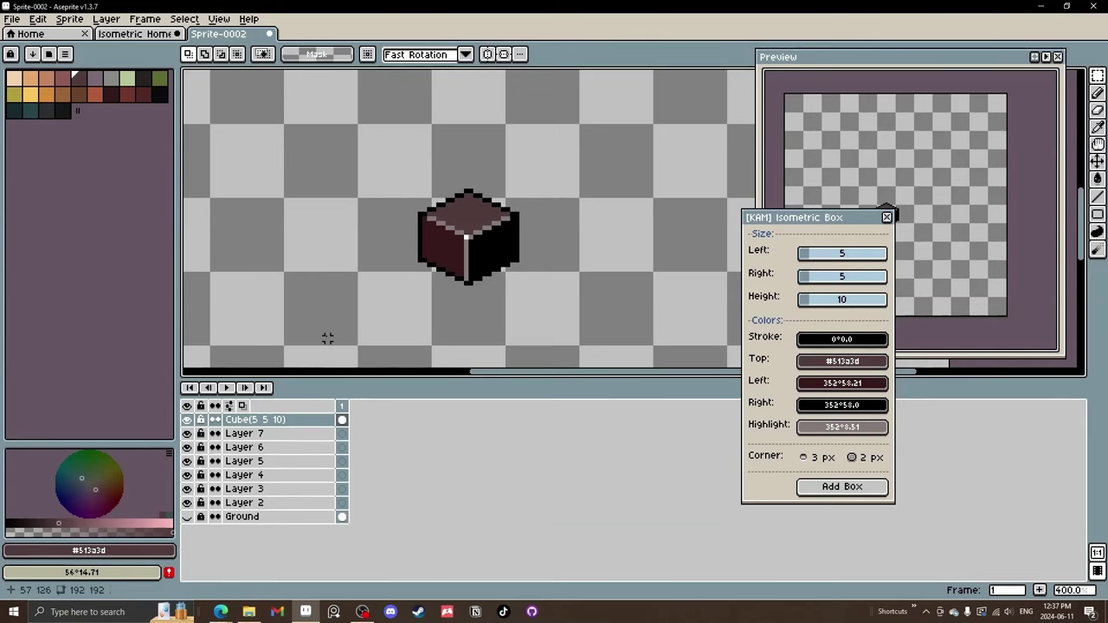
{"action": "key", "text": "ctrl+z"}
{"action": "key", "text": "ctrl+z"}
{"action": "key", "text": "ctrl+z"}
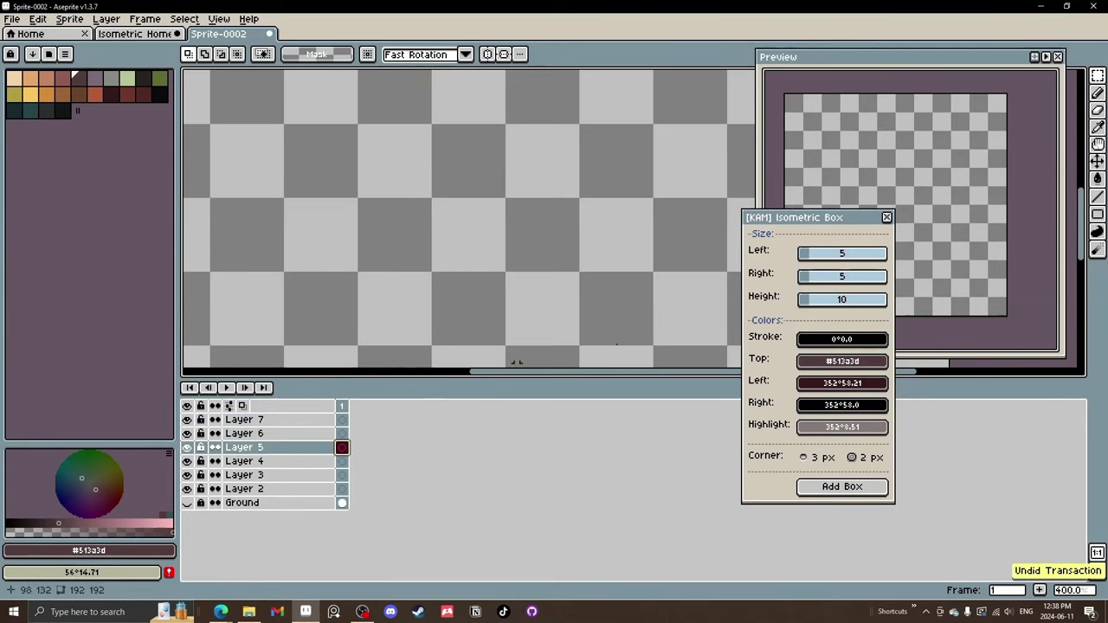
Step: Set the isometric box to left 4, right 4 and height 8, and add it to the sprite
{"action": "left_click", "coordinate": [806, 258]}
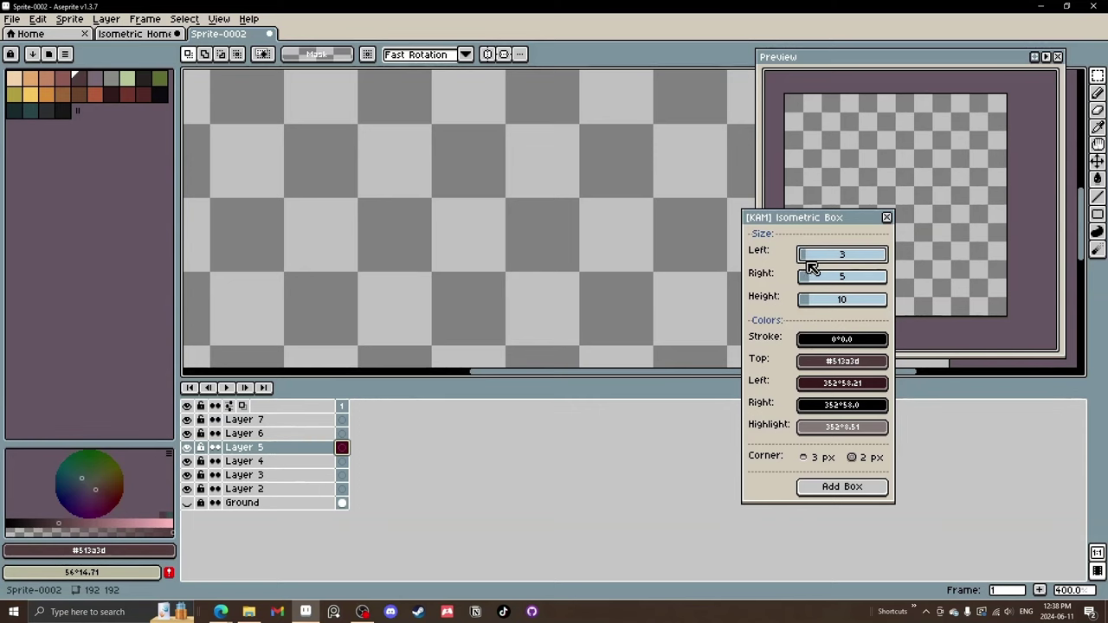
{"action": "left_click", "coordinate": [819, 276]}
{"action": "left_click", "coordinate": [814, 254]}
{"action": "left_click", "coordinate": [821, 309]}
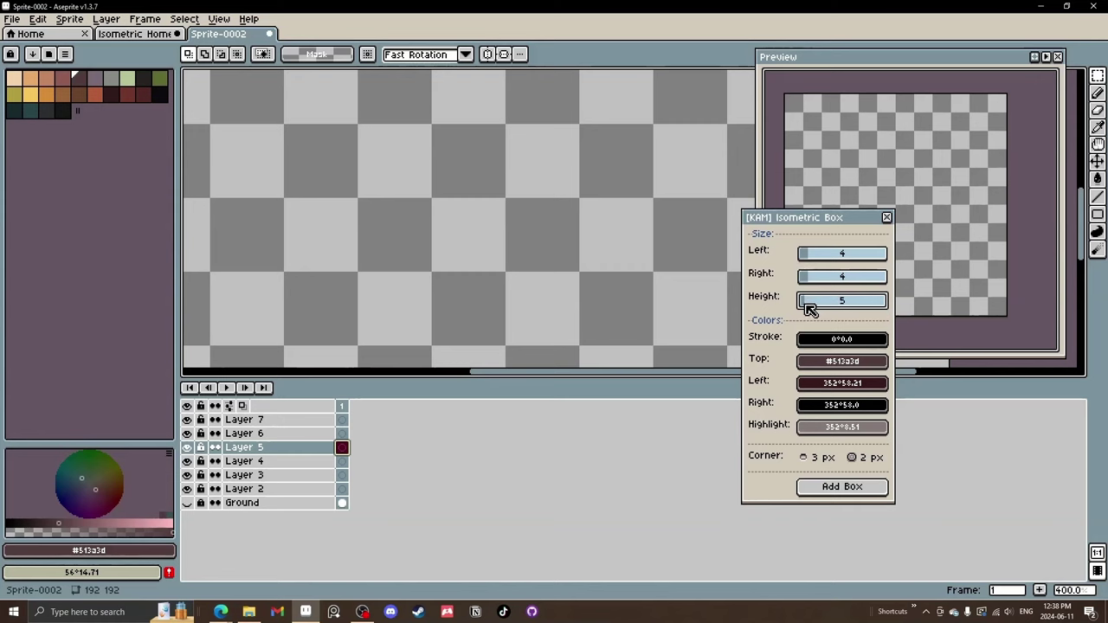
{"action": "left_click_drag", "start_coordinate": [808, 309], "coordinate": [814, 312]}
{"action": "left_click", "coordinate": [811, 487]}
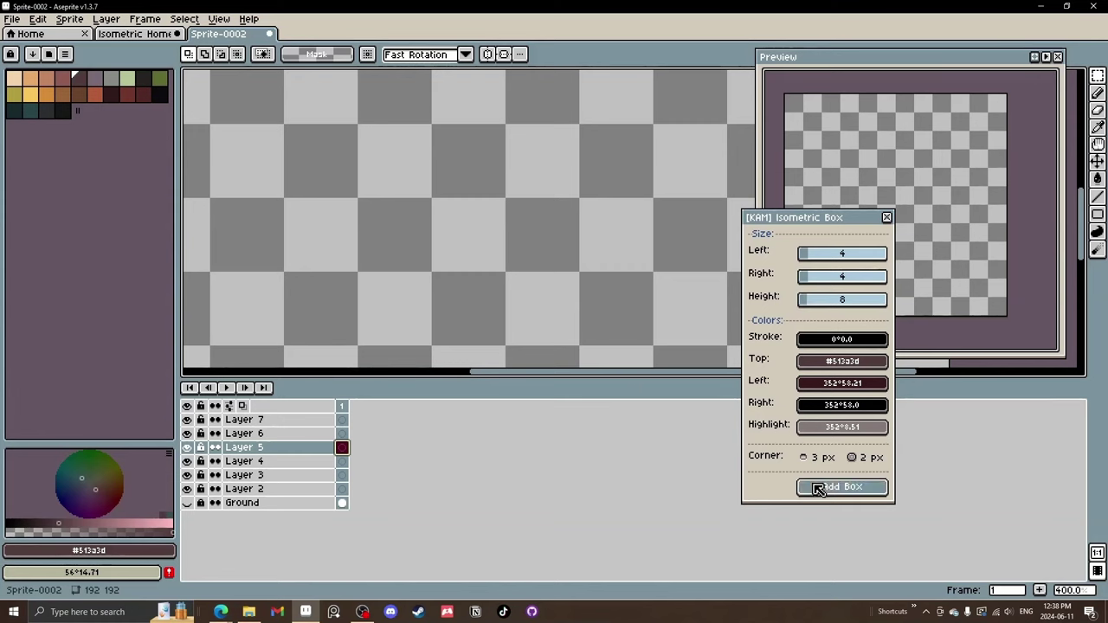
Step: Marquee-select the new small cube with a 42 x 32 px selection, move it slightly down and to the right, and deselect it
{"action": "mouse_move", "coordinate": [444, 144]}
{"action": "left_mouse_down"}
{"action": "mouse_move", "coordinate": [586, 287]}
{"action": "mouse_move", "coordinate": [545, 282]}
{"action": "mouse_move", "coordinate": [536, 293]}
{"action": "left_mouse_up"}
{"action": "left_click", "coordinate": [600, 209]}
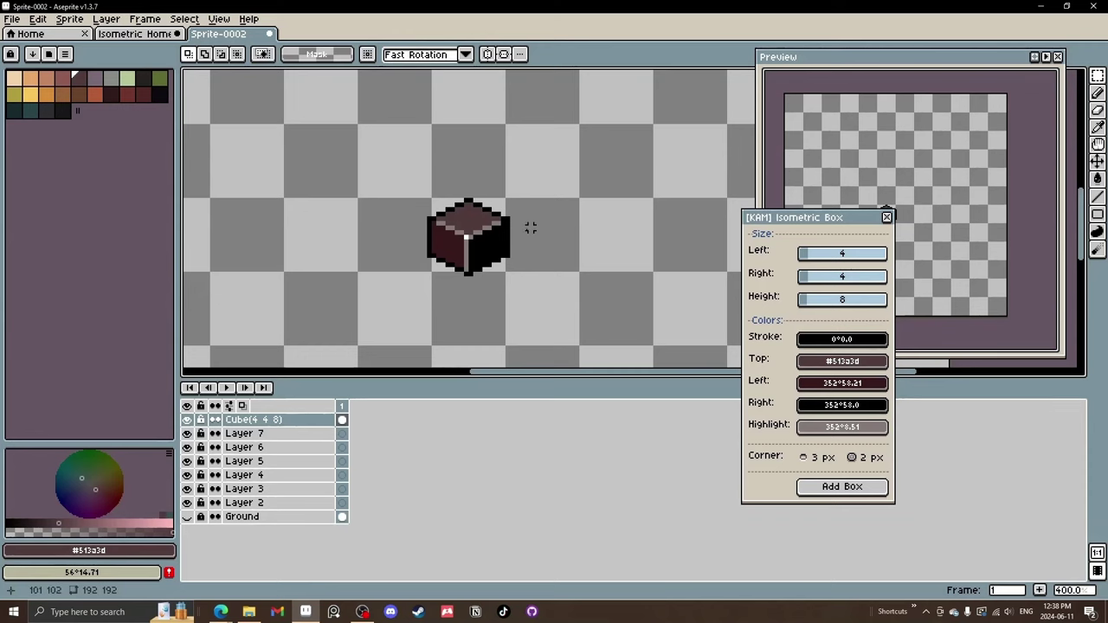
{"action": "left_click_drag", "start_coordinate": [410, 209], "coordinate": [430, 275]}
{"action": "mouse_move", "coordinate": [370, 175]}
{"action": "left_mouse_down"}
{"action": "mouse_move", "coordinate": [289, 148]}
{"action": "mouse_move", "coordinate": [478, 295]}
{"action": "left_mouse_up"}
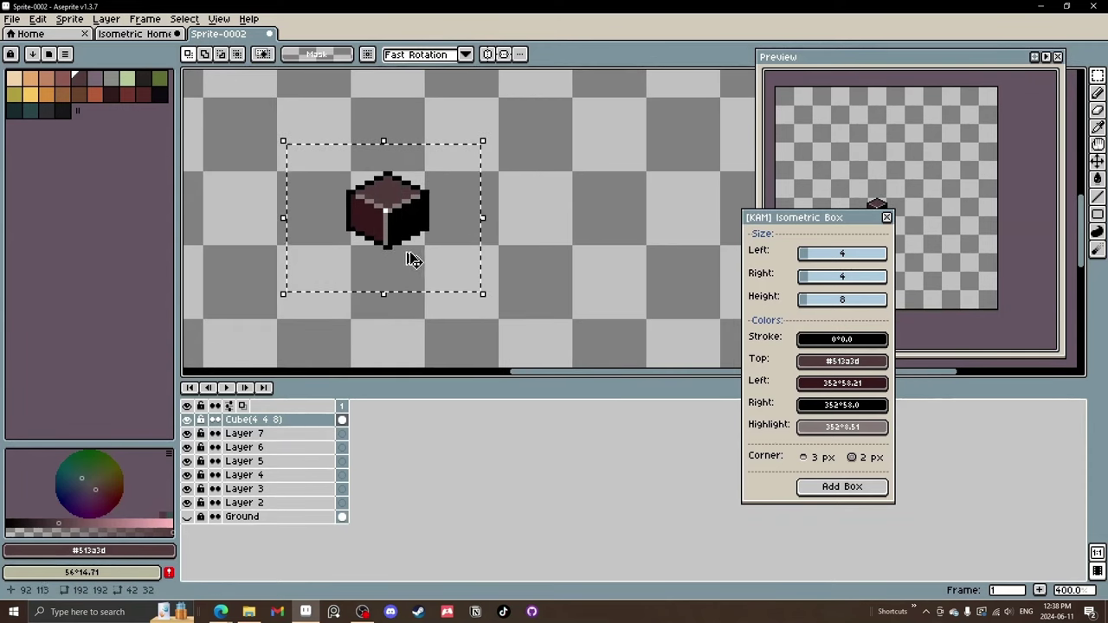
{"action": "mouse_move", "coordinate": [410, 257]}
{"action": "left_mouse_down"}
{"action": "mouse_move", "coordinate": [460, 282]}
{"action": "mouse_move", "coordinate": [425, 266]}
{"action": "left_mouse_up"}
{"action": "key", "text": "Escape"}
{"action": "scroll", "coordinate": [371, 242], "scroll_direction": "down", "scroll_amount": 1}
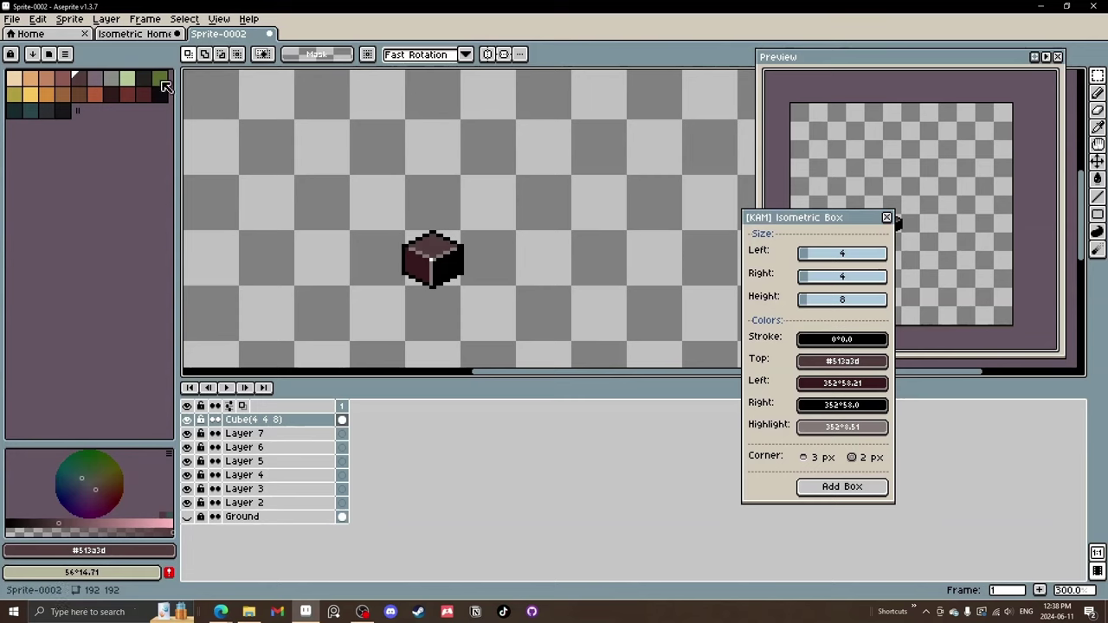
Step: Copy the red character from the Isometric Homes sprite and paste it onto Layer 7, moved above the cube layer in Sprite-0002
{"action": "left_click", "coordinate": [134, 34]}
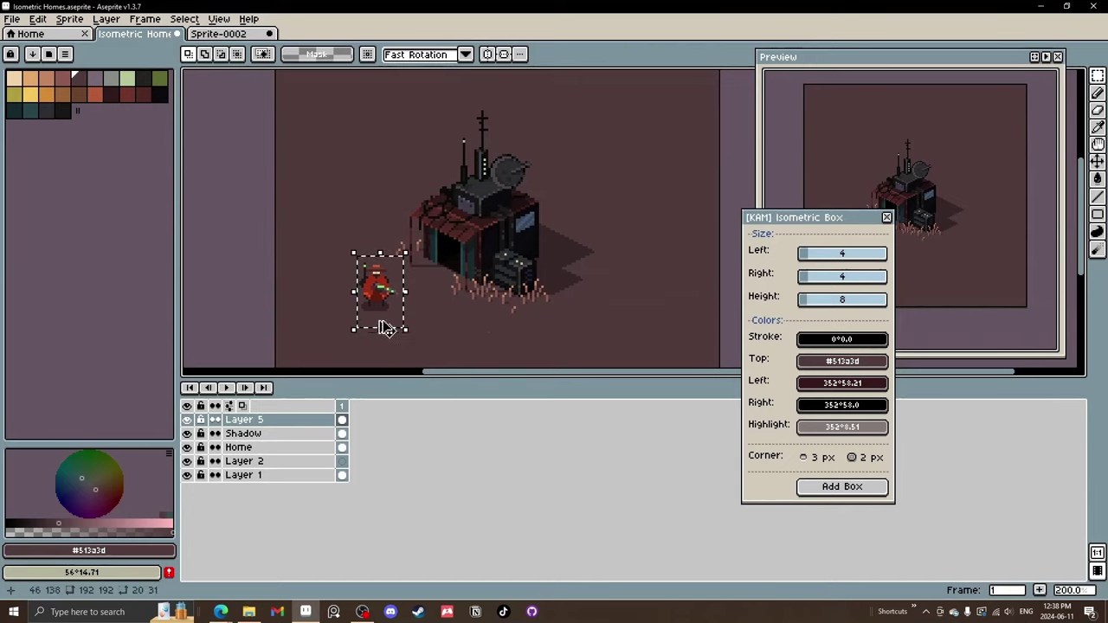
{"action": "key", "text": "ctrl+Tab"}
{"action": "left_click", "coordinate": [255, 439]}
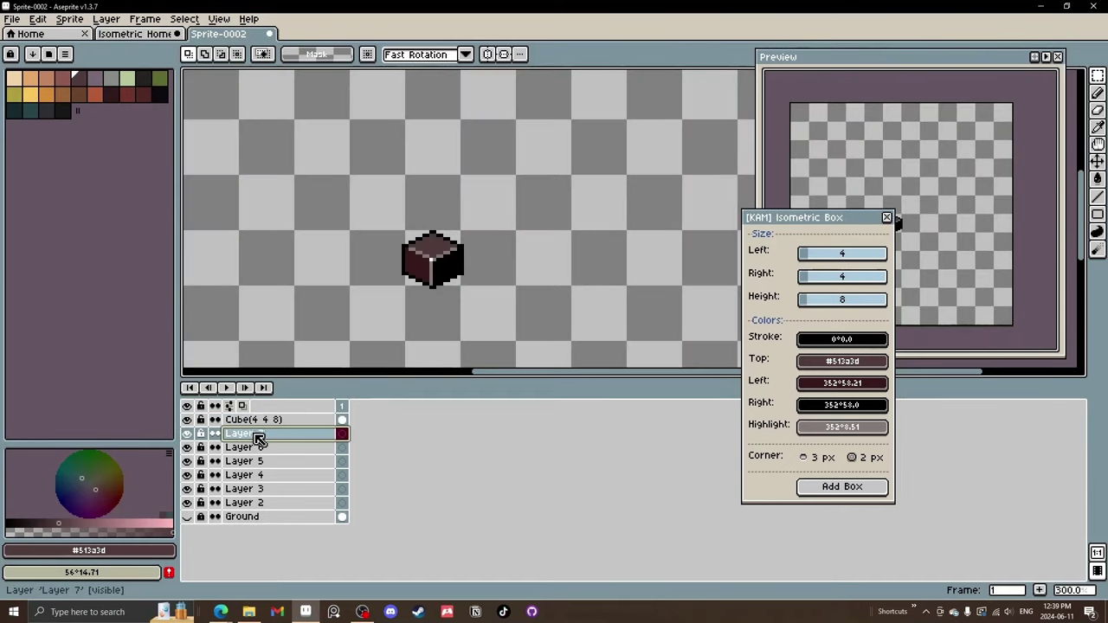
{"action": "left_click_drag", "start_coordinate": [275, 437], "coordinate": [277, 418]}
{"action": "key", "text": "ctrl+v"}
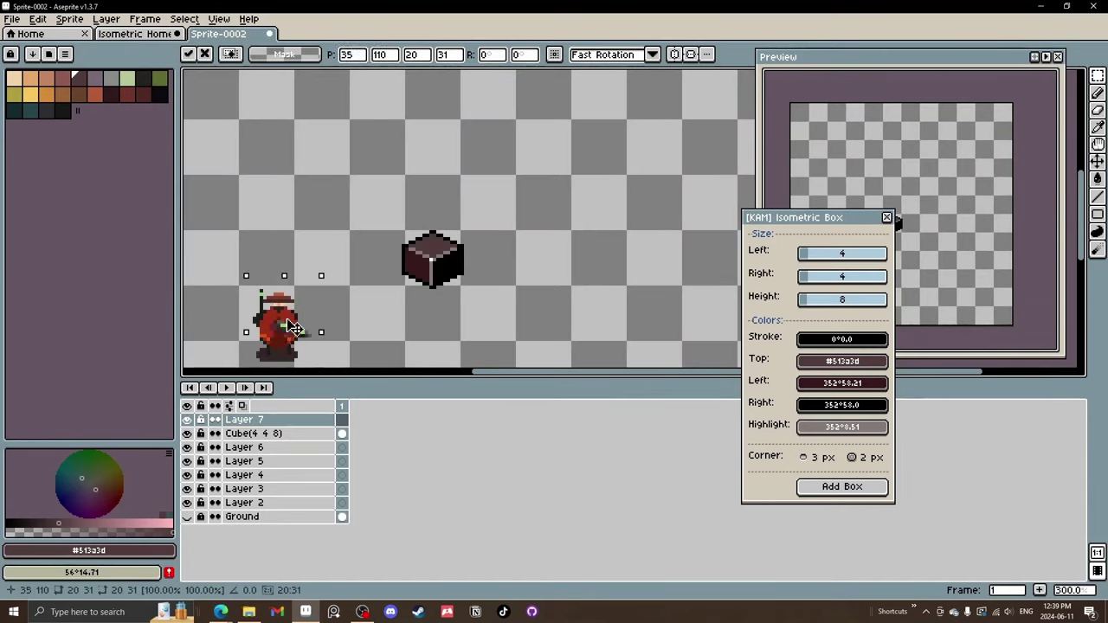
Step: Place the pasted character beside the cube, lock Layer 7 and rename it Player
{"action": "left_click", "coordinate": [248, 425]}
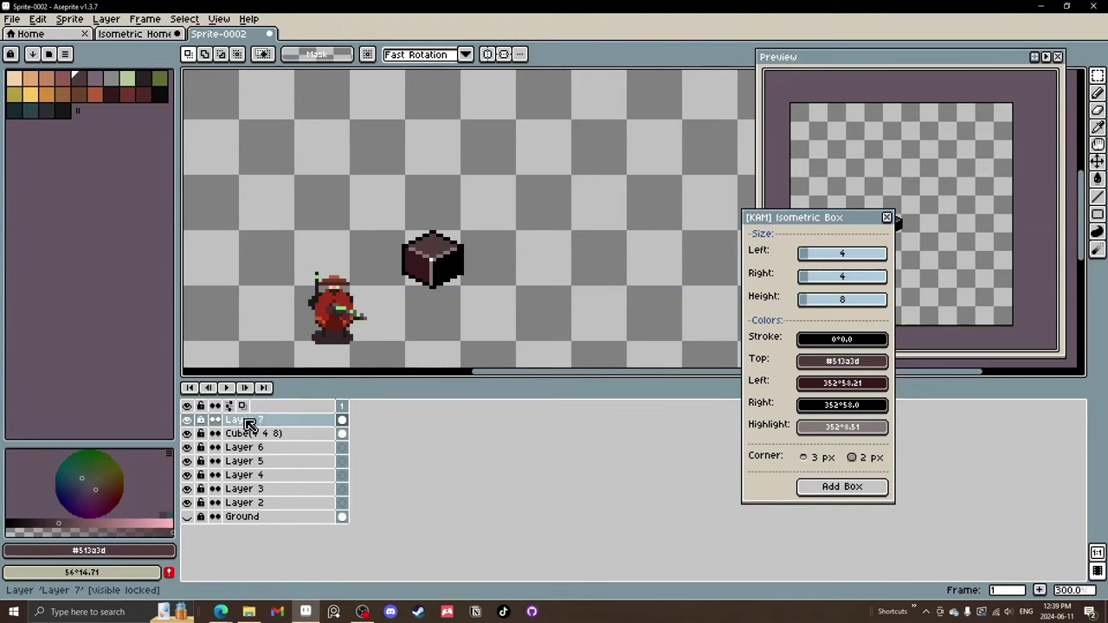
{"action": "double_click", "coordinate": [251, 422]}
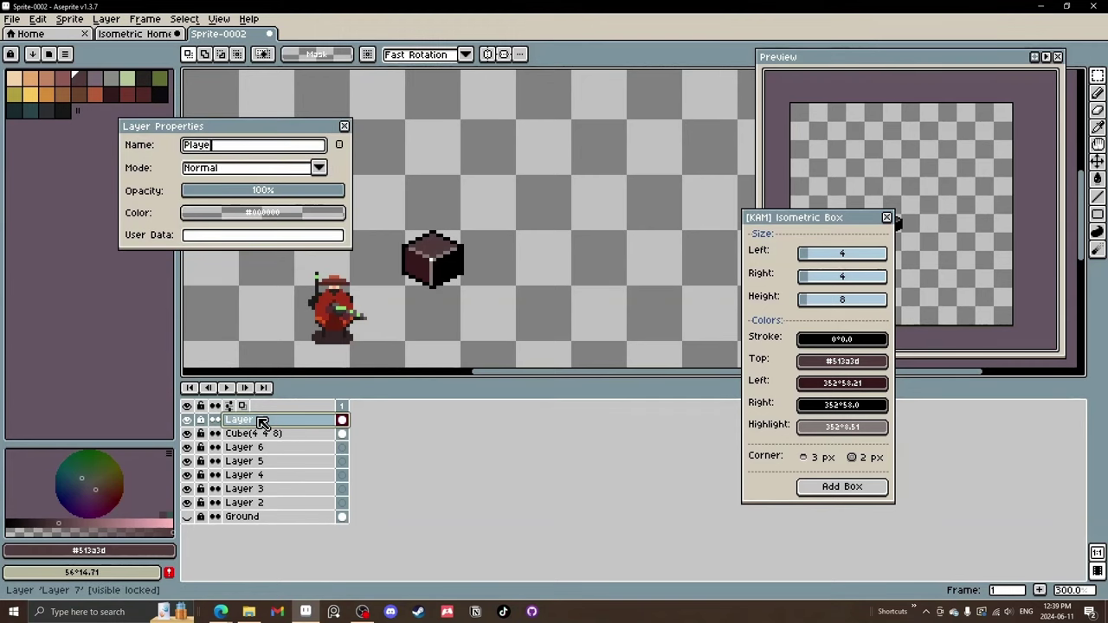
{"action": "type", "text": "r"}
{"action": "key", "text": "Return"}
Step: Try adding a second isometric box with left 4, right 4 and height 8, and undo it
{"action": "key", "text": "v"}
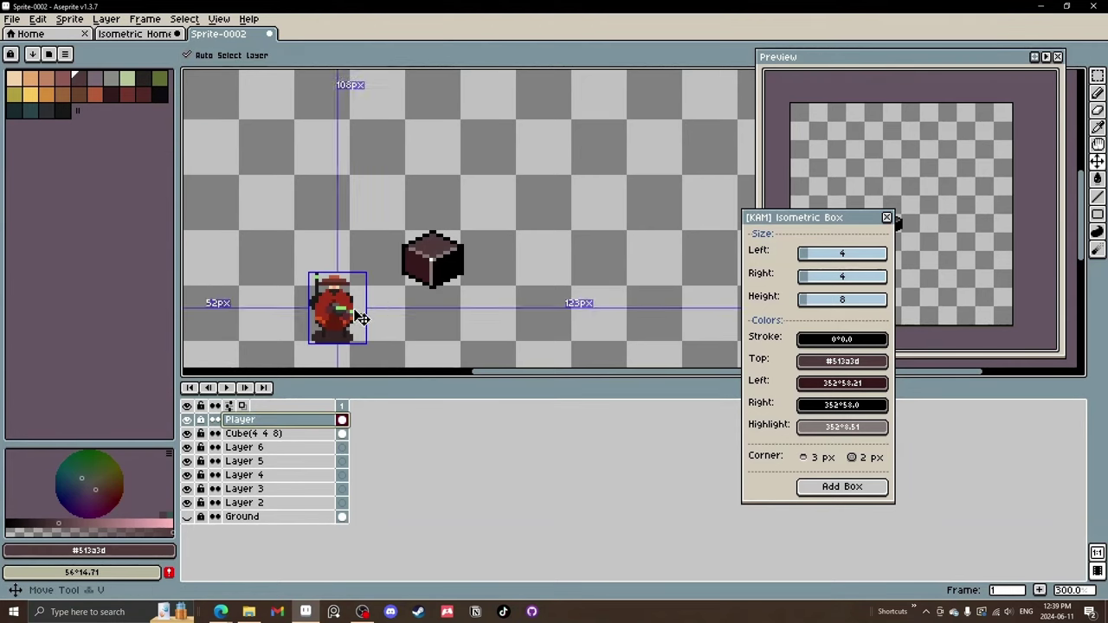
{"action": "left_click", "coordinate": [340, 334]}
{"action": "scroll", "coordinate": [335, 325], "scroll_direction": "down", "scroll_amount": 1}
{"action": "left_click", "coordinate": [288, 434]}
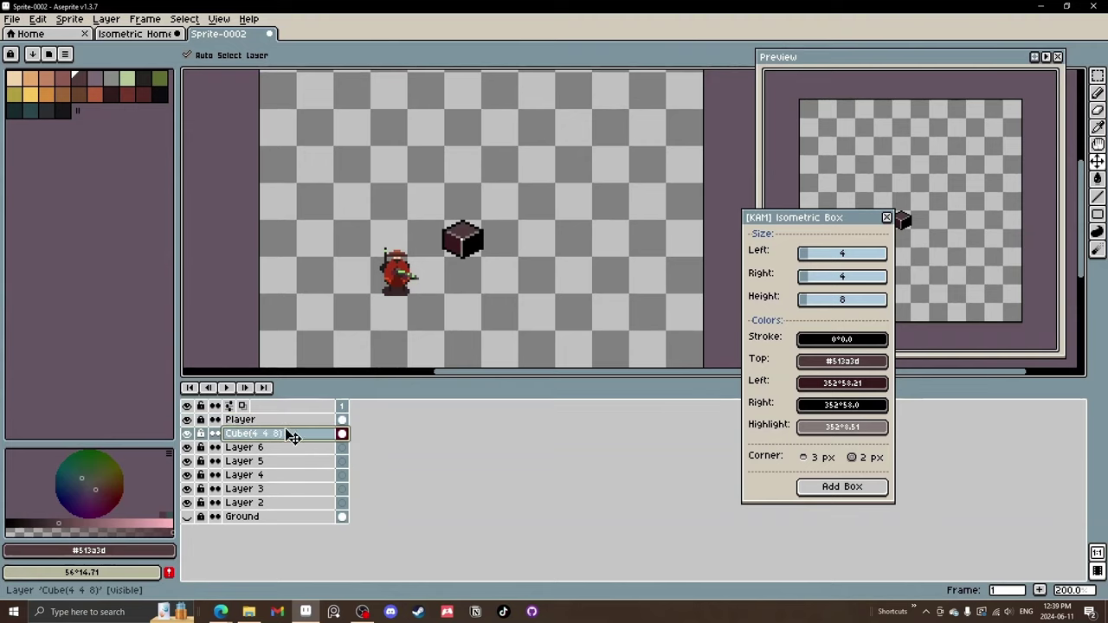
{"action": "left_click_drag", "start_coordinate": [473, 209], "coordinate": [454, 225]}
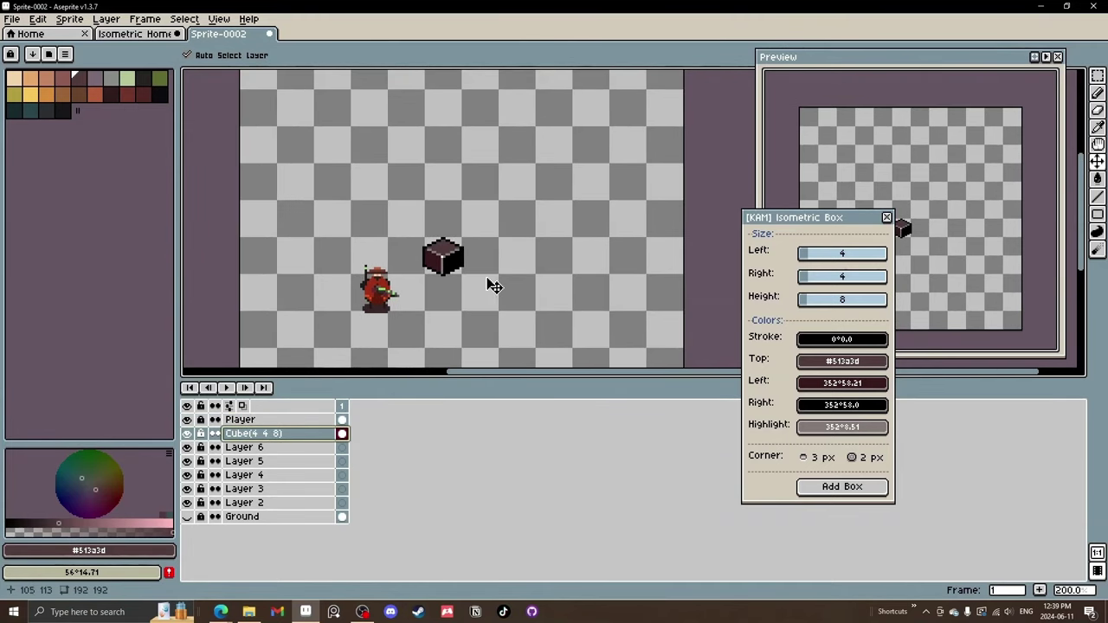
{"action": "left_click", "coordinate": [834, 488]}
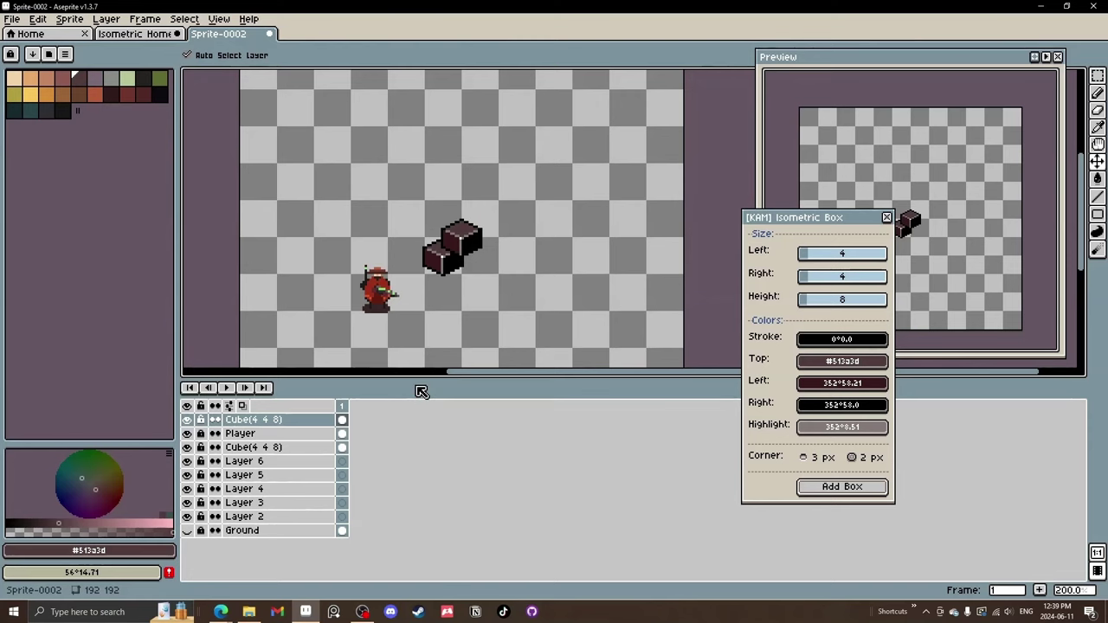
{"action": "key", "text": "ctrl+z"}
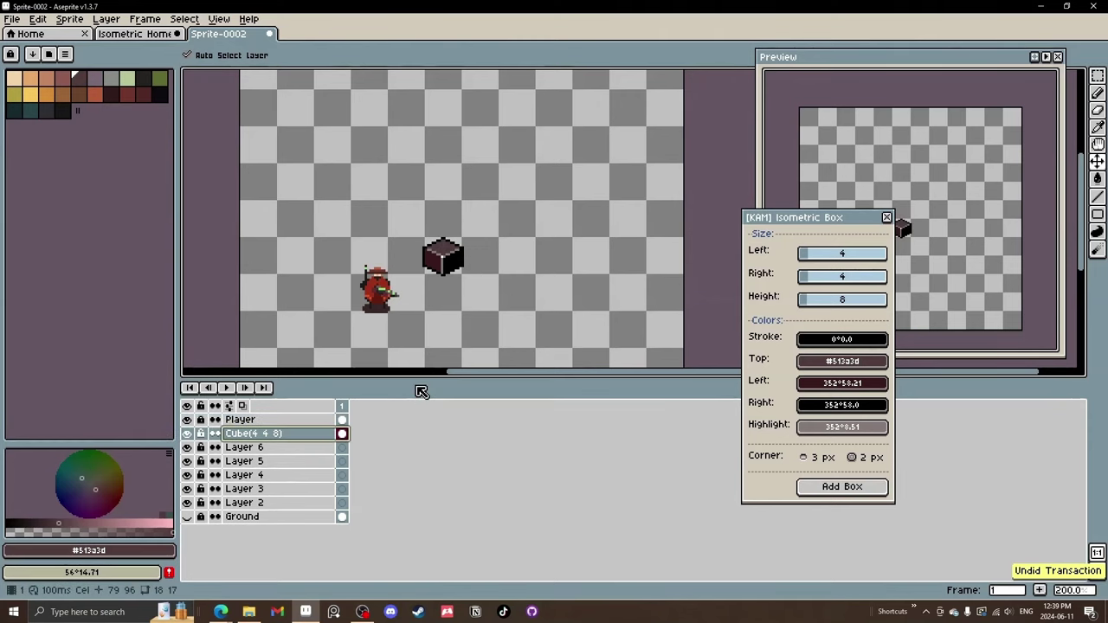
Step: Marquee-select the cube on its own layer and duplicate it into a diagonal row of three running down to the right
{"action": "left_click", "coordinate": [312, 434]}
{"action": "left_click_drag", "start_coordinate": [433, 329], "coordinate": [442, 326]}
{"action": "key", "text": "m"}
{"action": "left_click_drag", "start_coordinate": [509, 305], "coordinate": [422, 202]}
{"action": "mouse_move", "coordinate": [461, 241]}
{"action": "left_mouse_down"}
{"action": "mouse_move", "coordinate": [491, 259]}
{"action": "mouse_move", "coordinate": [535, 245]}
{"action": "mouse_move", "coordinate": [489, 268]}
{"action": "mouse_move", "coordinate": [499, 274]}
{"action": "mouse_move", "coordinate": [496, 259]}
{"action": "mouse_move", "coordinate": [483, 268]}
{"action": "mouse_move", "coordinate": [451, 251]}
{"action": "left_mouse_up"}
{"action": "scroll", "coordinate": [502, 282], "scroll_direction": "up", "scroll_amount": 3}
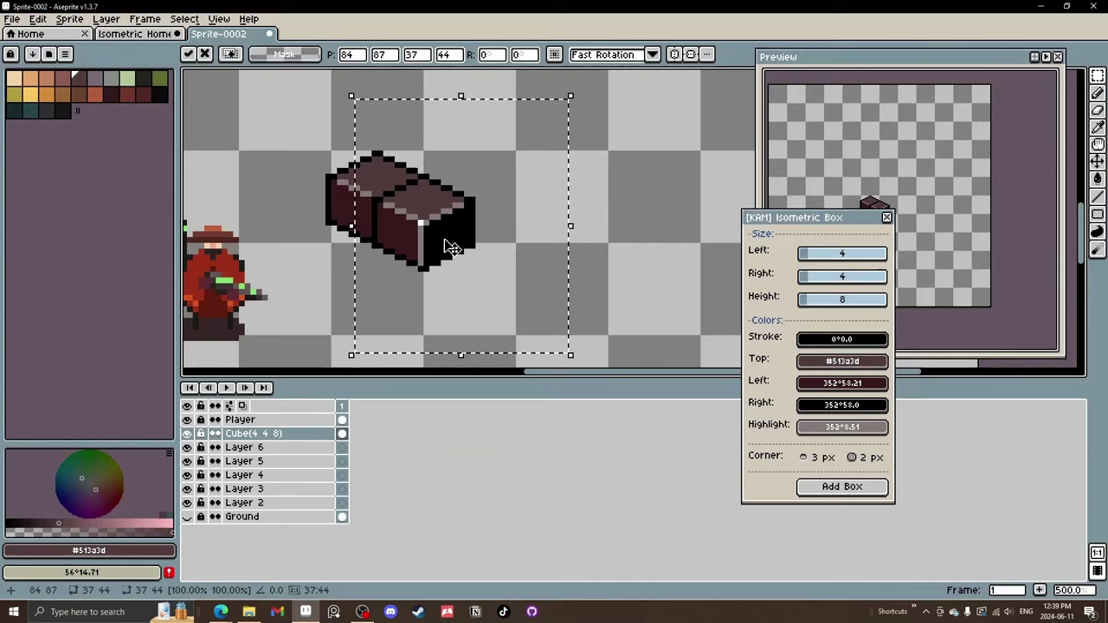
{"action": "scroll", "coordinate": [450, 251], "scroll_direction": "down", "scroll_amount": 1}
{"action": "left_click_drag", "start_coordinate": [370, 226], "coordinate": [541, 263]}
{"action": "key", "text": "ctrl+d"}
{"action": "scroll", "coordinate": [507, 268], "scroll_direction": "down", "scroll_amount": 3}
{"action": "scroll", "coordinate": [540, 263], "scroll_direction": "up", "scroll_amount": 2}
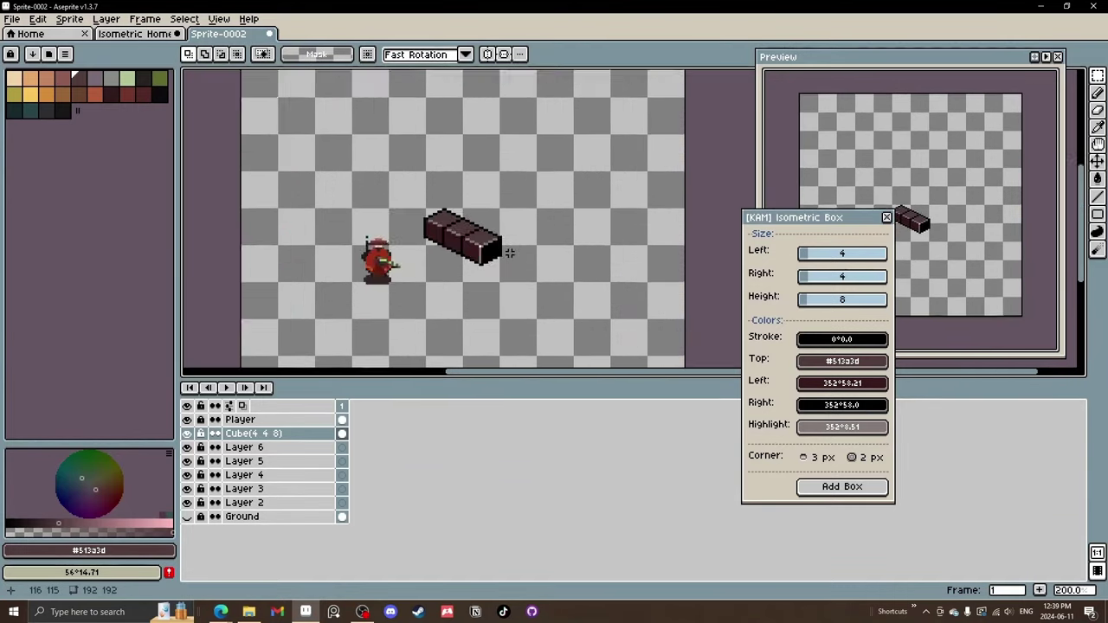
Step: Marquee-select the three-cube row and duplicate it alongside itself to form a 3 x 3 slab of cubes
{"action": "mouse_move", "coordinate": [343, 160]}
{"action": "left_mouse_down"}
{"action": "mouse_move", "coordinate": [522, 280]}
{"action": "mouse_move", "coordinate": [566, 329]}
{"action": "left_mouse_up"}
{"action": "mouse_move", "coordinate": [468, 240]}
{"action": "left_mouse_down"}
{"action": "mouse_move", "coordinate": [563, 199]}
{"action": "mouse_move", "coordinate": [577, 259]}
{"action": "mouse_move", "coordinate": [536, 204]}
{"action": "mouse_move", "coordinate": [522, 204]}
{"action": "left_mouse_up"}
{"action": "key", "text": "ctrl+d"}
{"action": "left_click_drag", "start_coordinate": [389, 92], "coordinate": [615, 265]}
{"action": "left_click_drag", "start_coordinate": [561, 223], "coordinate": [484, 235], "text": "ctrl"}
{"action": "key", "text": "ctrl+d"}
{"action": "scroll", "coordinate": [482, 232], "scroll_direction": "down", "scroll_amount": 1}
{"action": "key", "text": "ctrl+shift+d"}
{"action": "scroll", "coordinate": [482, 233], "scroll_direction": "up", "scroll_amount": 2}
{"action": "left_click", "coordinate": [680, 228]}
{"action": "left_click_drag", "start_coordinate": [554, 294], "coordinate": [505, 288]}
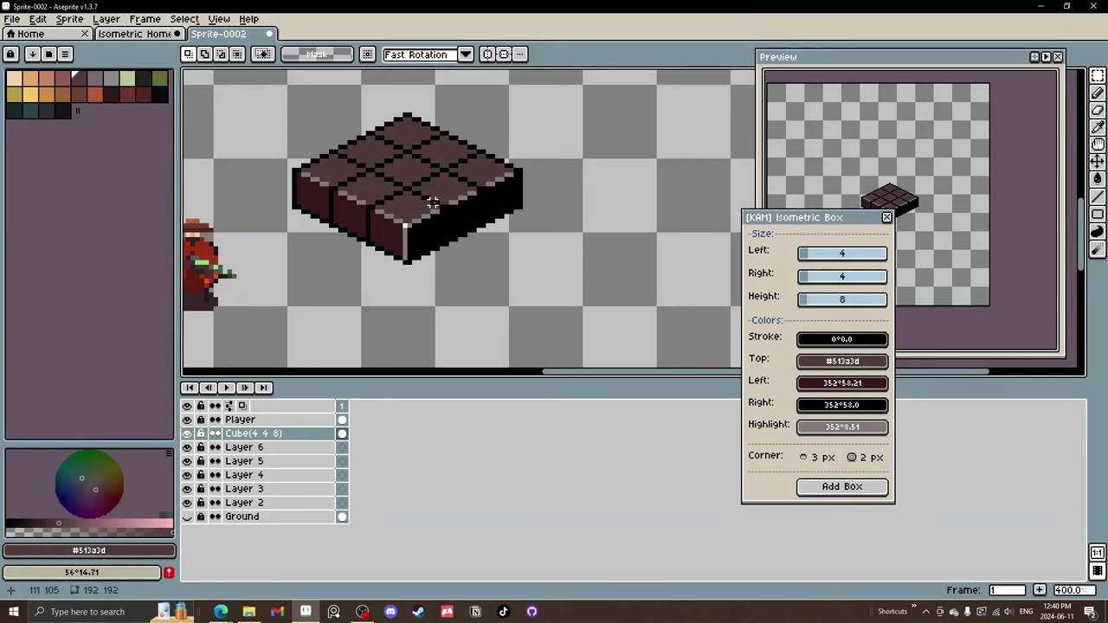
Step: Select the slab with a 65 x 38 px marquee and stack copies of it into a three-layer block, then deselect
{"action": "left_click_drag", "start_coordinate": [571, 275], "coordinate": [266, 95]}
{"action": "left_click_drag", "start_coordinate": [334, 153], "coordinate": [347, 192]}
{"action": "scroll", "coordinate": [346, 194], "scroll_direction": "down", "scroll_amount": 1}
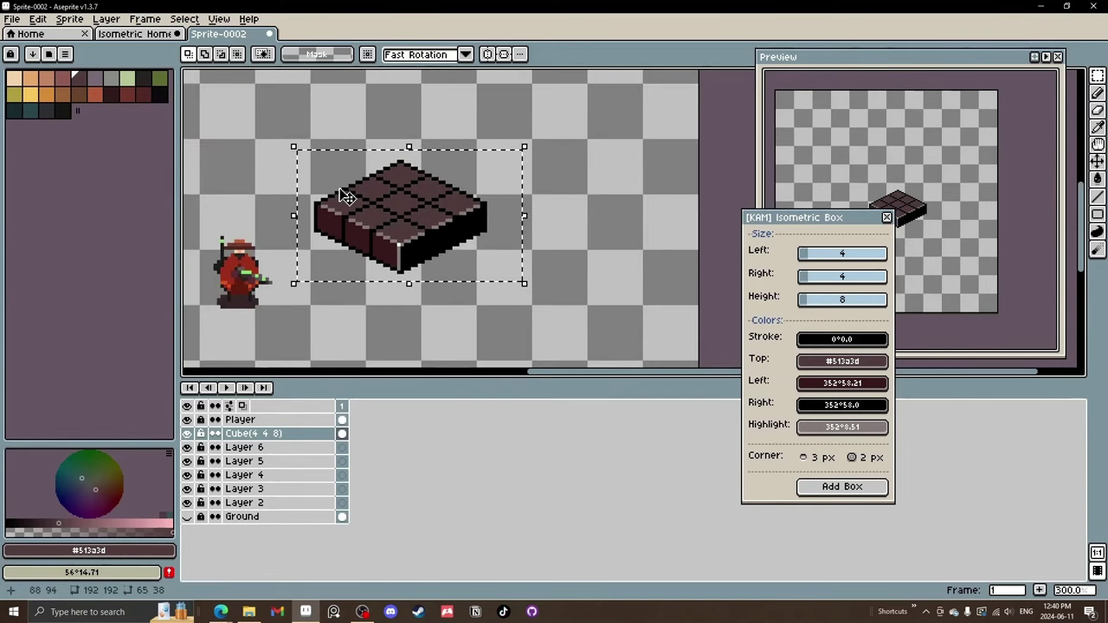
{"action": "left_click_drag", "start_coordinate": [354, 191], "coordinate": [369, 195]}
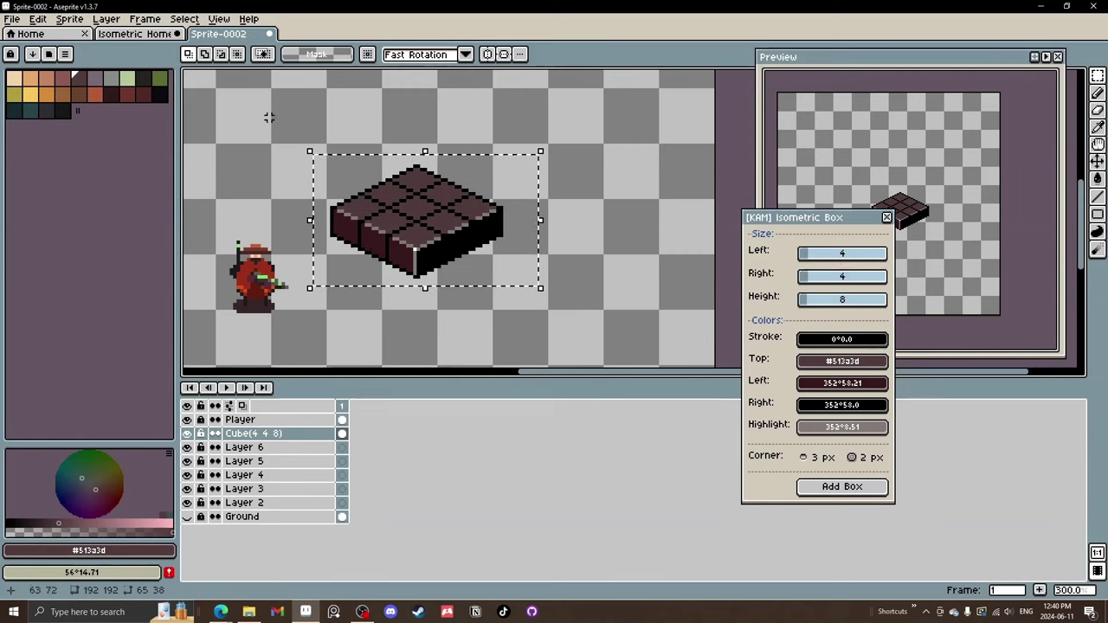
{"action": "left_click", "coordinate": [489, 261]}
{"action": "left_click_drag", "start_coordinate": [490, 262], "coordinate": [465, 244]}
{"action": "key", "text": "ctrl+d"}
{"action": "scroll", "coordinate": [482, 213], "scroll_direction": "down", "scroll_amount": 2}
{"action": "scroll", "coordinate": [462, 244], "scroll_direction": "up", "scroll_amount": 1}
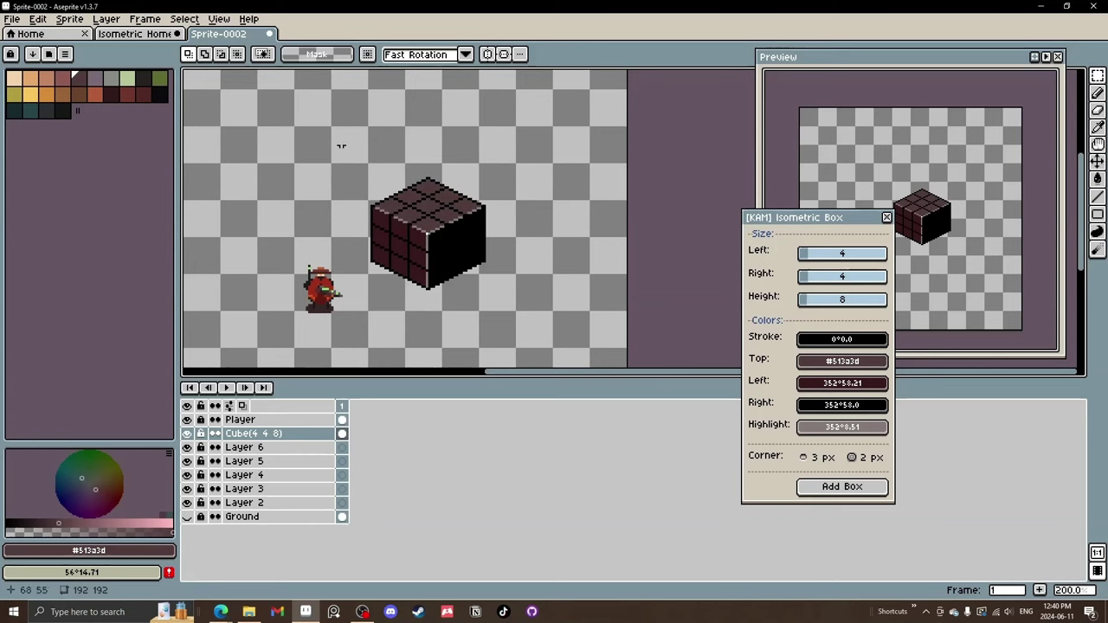
Step: Select the assembled block with an 85 x 78 px marquee, move it about 6 px down, and deselect it
{"action": "left_click_drag", "start_coordinate": [332, 128], "coordinate": [534, 314]}
{"action": "mouse_move", "coordinate": [487, 252]}
{"action": "left_mouse_down"}
{"action": "mouse_move", "coordinate": [472, 262]}
{"action": "mouse_move", "coordinate": [486, 266]}
{"action": "left_mouse_up"}
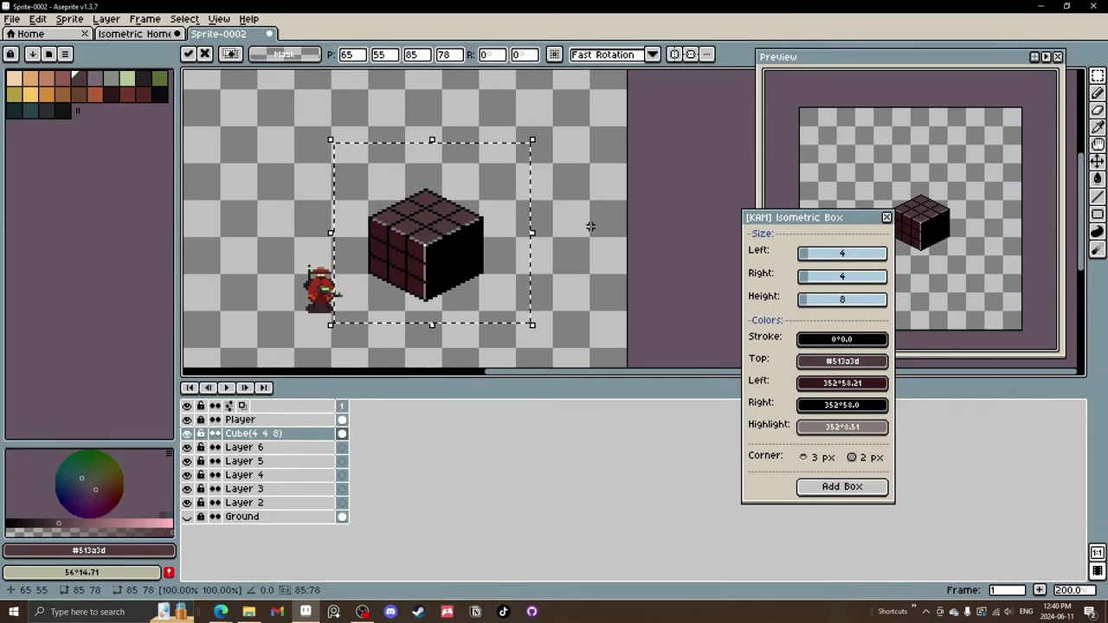
{"action": "left_click", "coordinate": [590, 227]}
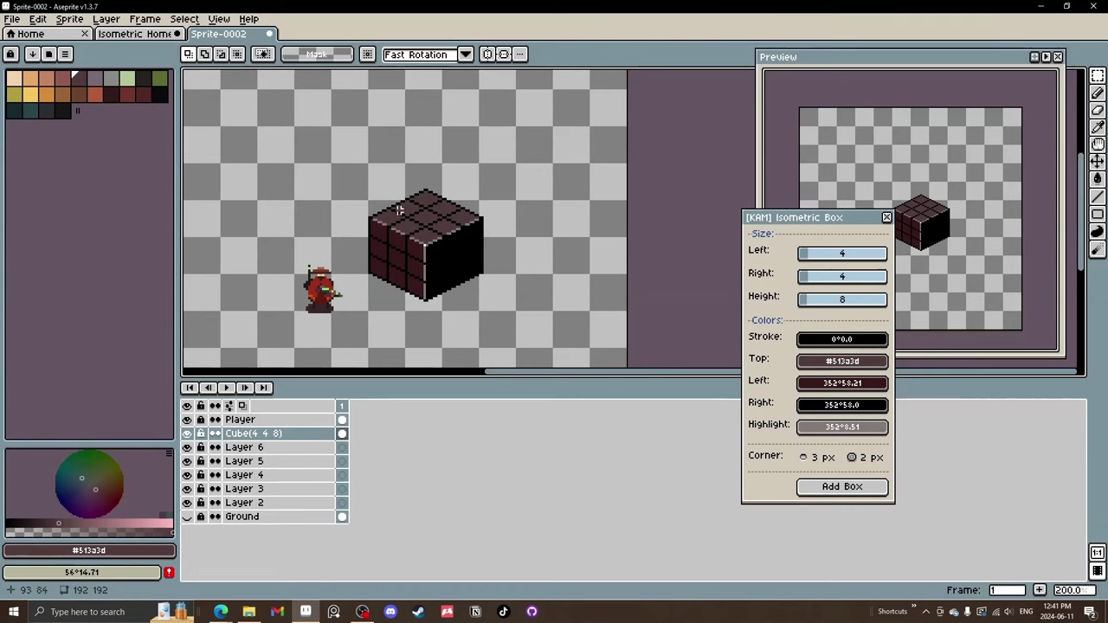